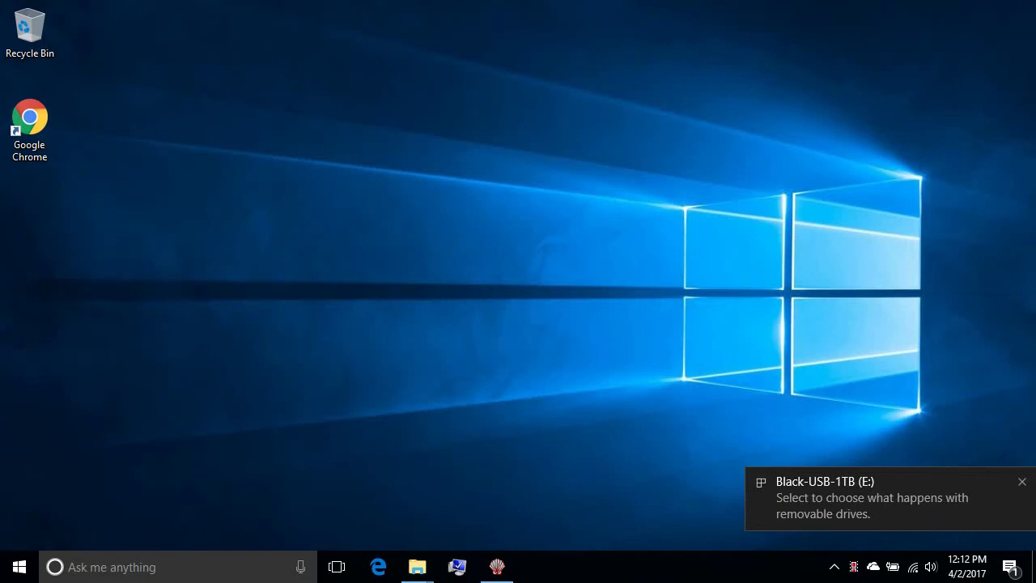
- Review the AutoPlay actions offered for the Black-USB-1TB (E:) drive, and dismiss the list without choosing one
left_click(864, 499)
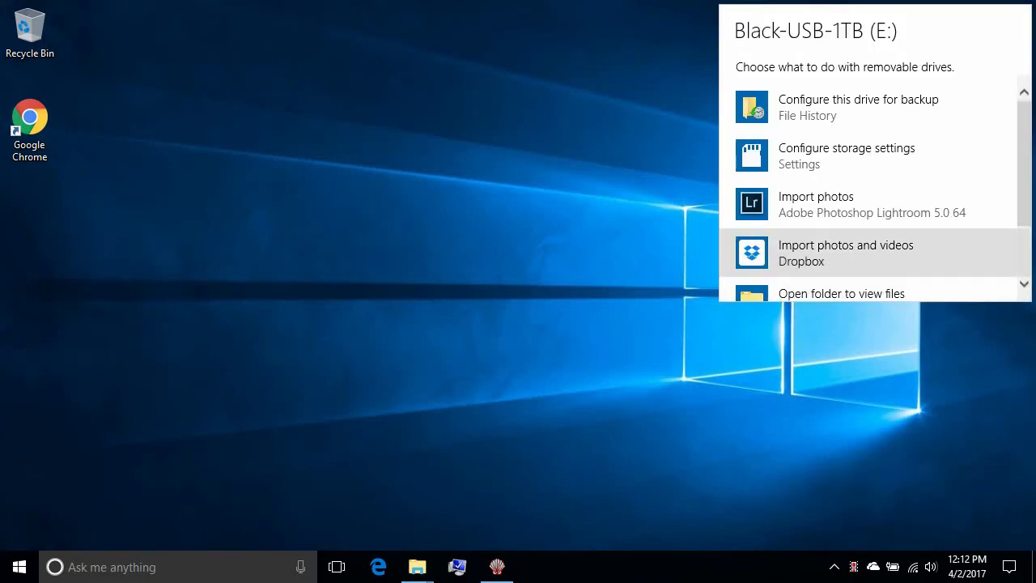
scroll(883, 187, "down", 3)
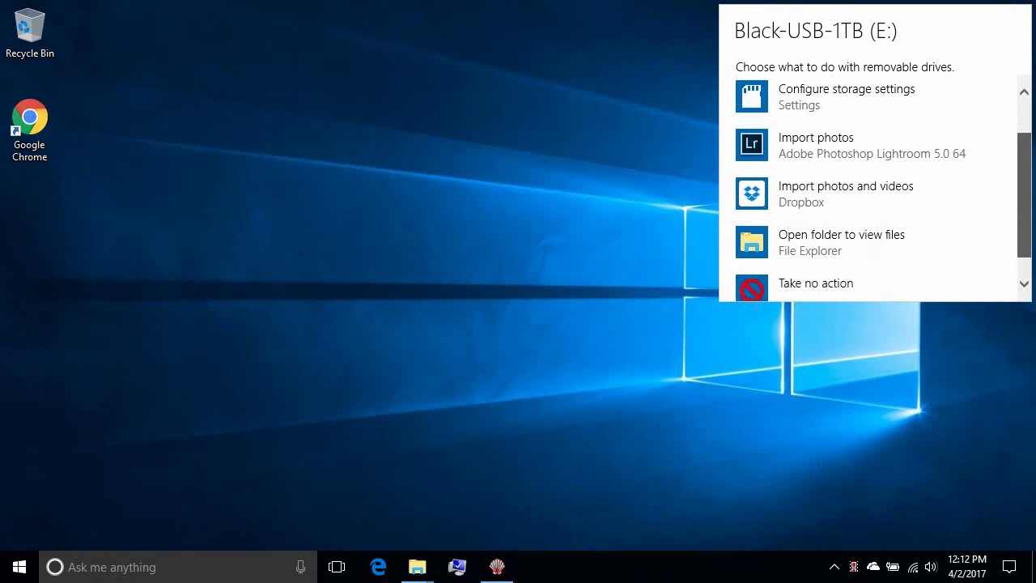
scroll(882, 186, "up", 3)
scroll(874, 186, "down", 3)
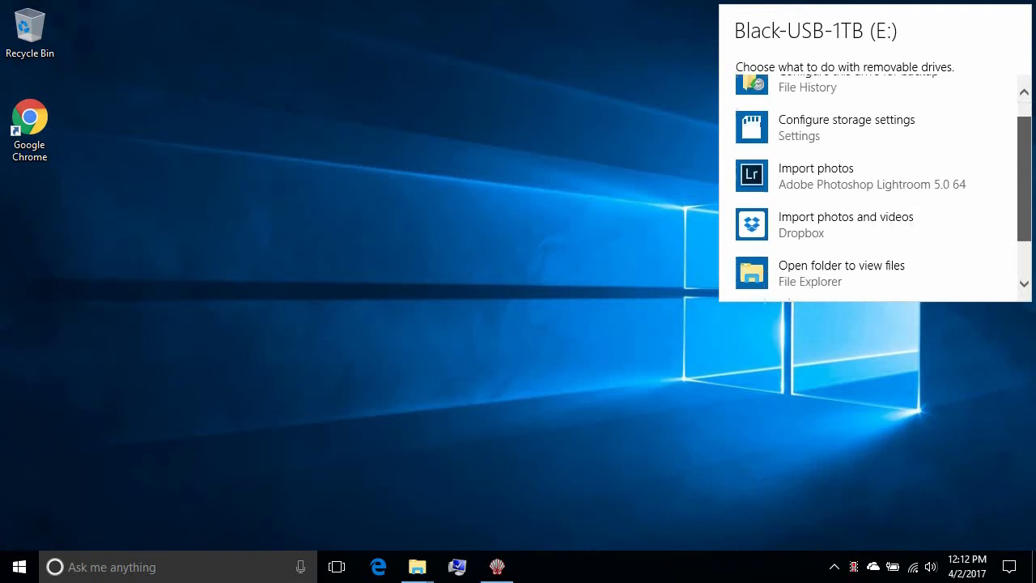
scroll(875, 186, "up", 1)
scroll(874, 186, "up", 1)
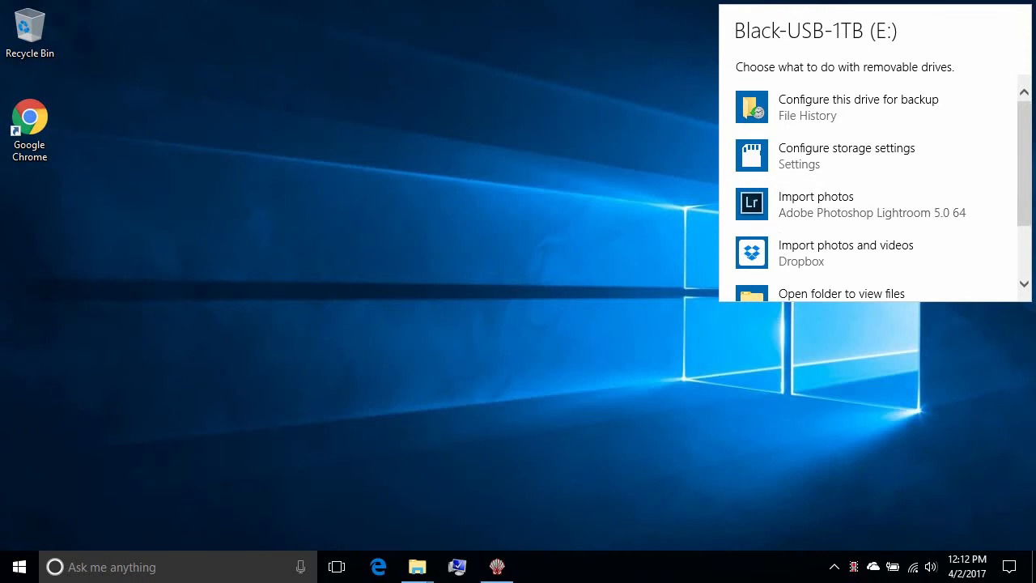
key("Escape")
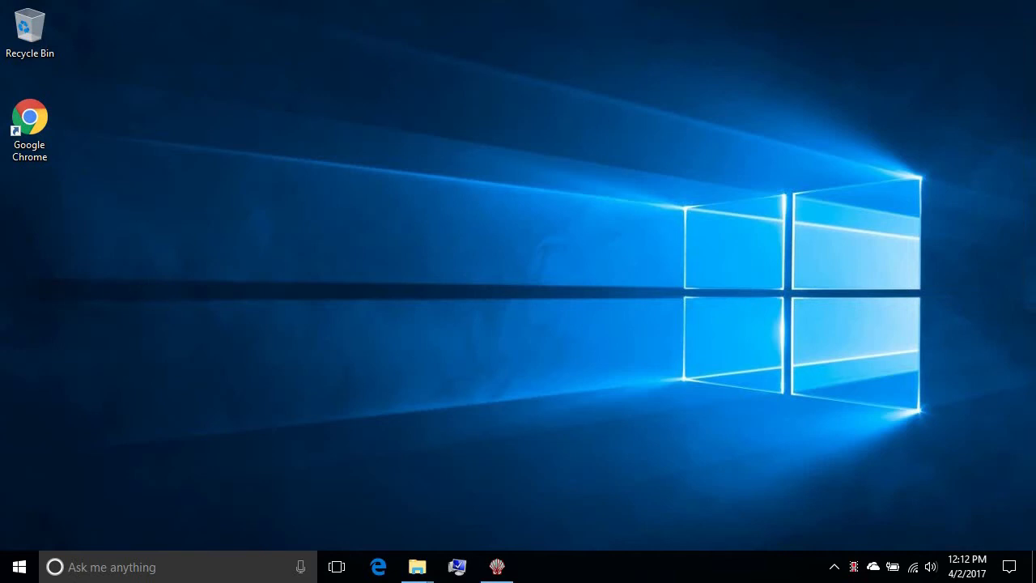
- Try turning off AutoPlay for all media and devices in Control Panel, and view the default actions available for removable drives
key("super")
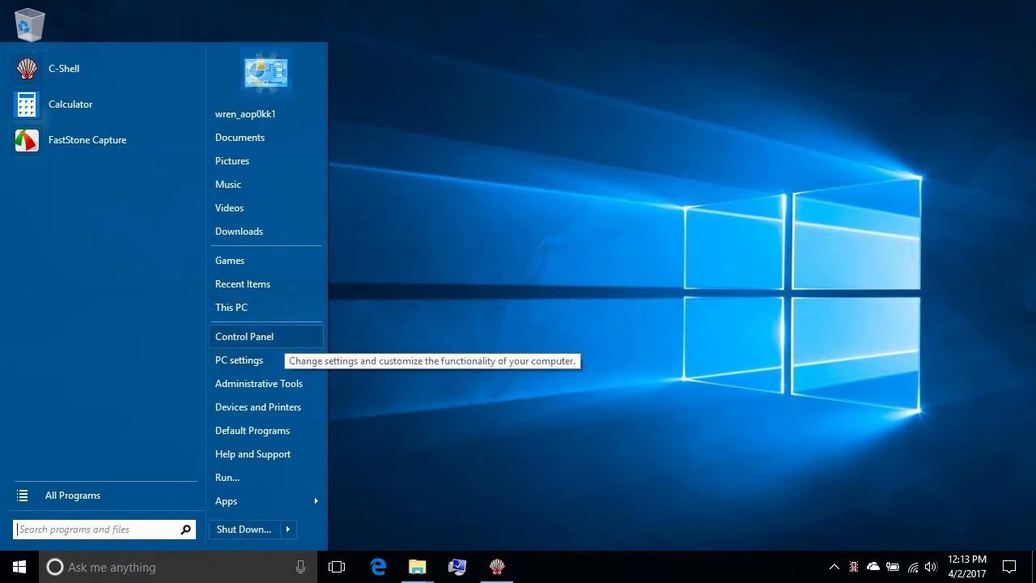
left_click(244, 336)
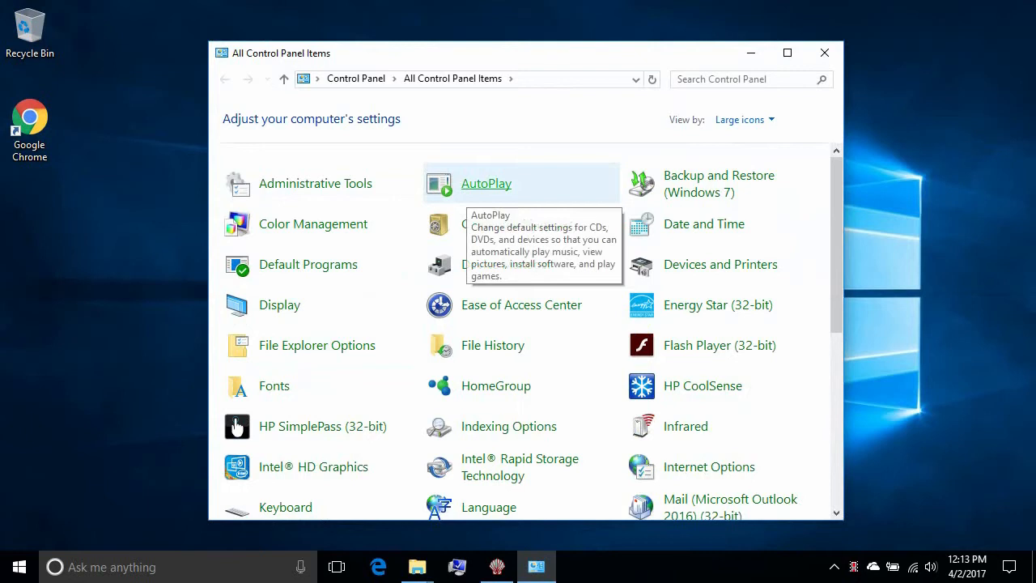
left_click(479, 188)
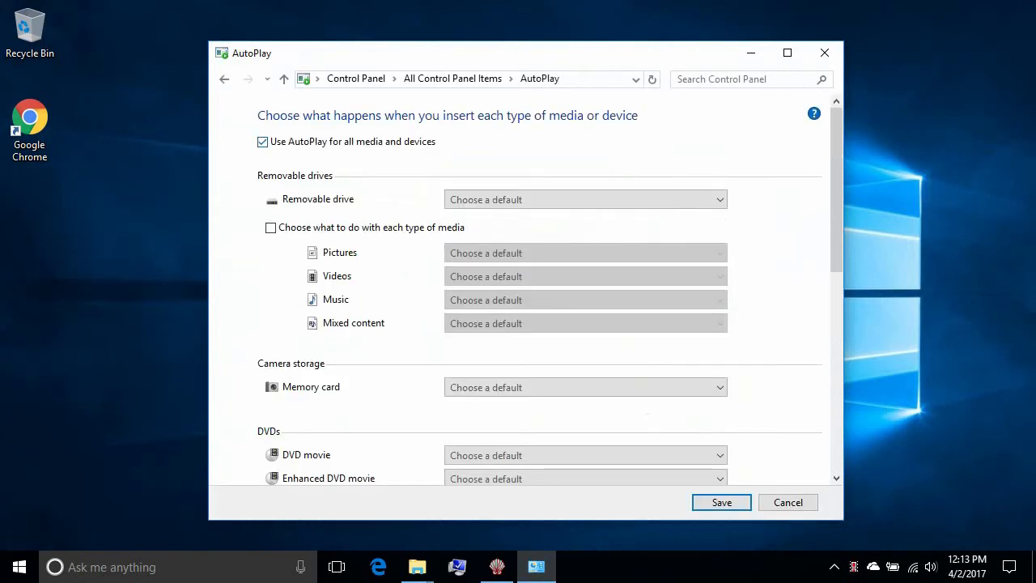
left_click(262, 141)
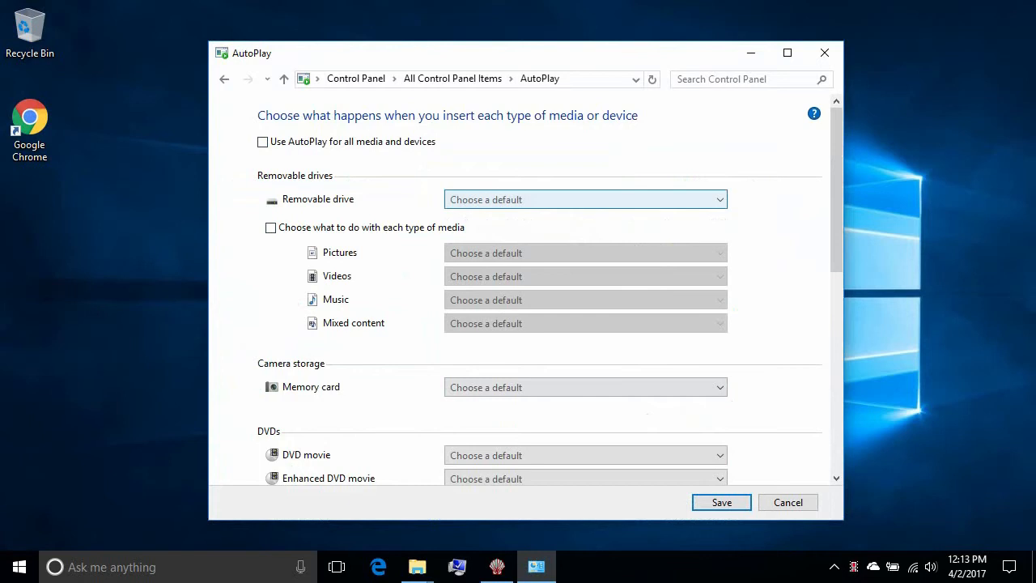
left_click(587, 199)
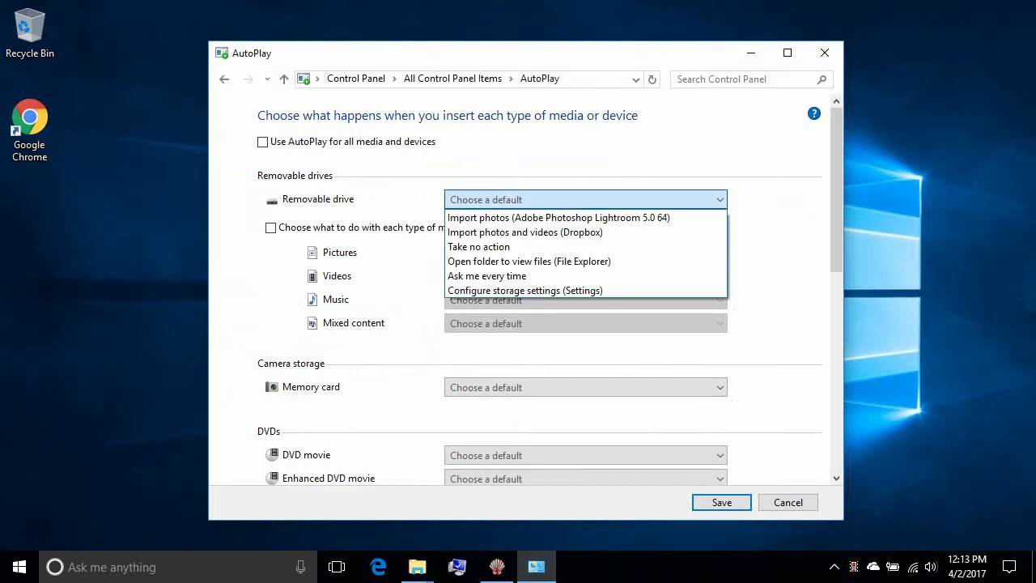
key("Escape")
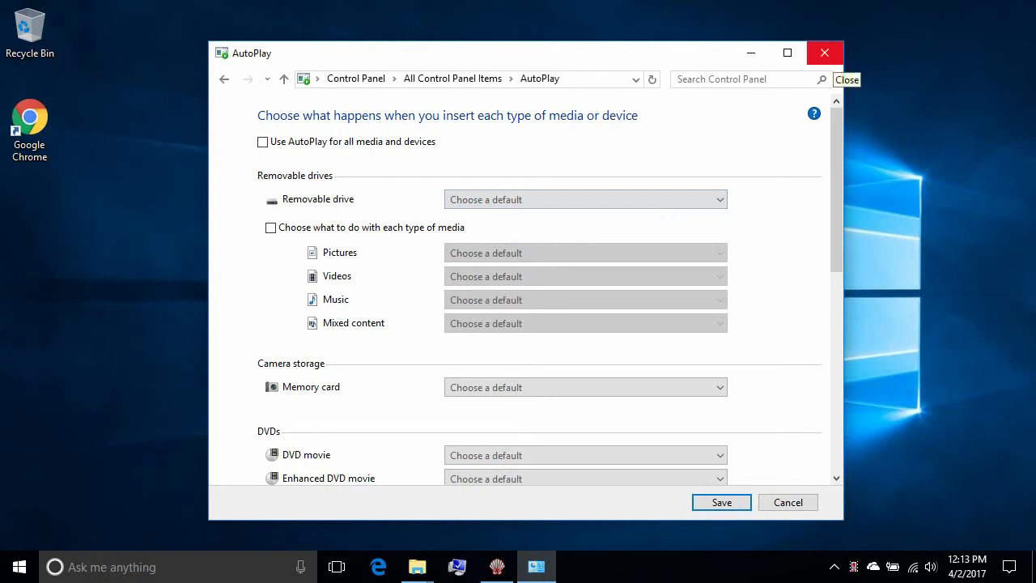
left_click(824, 52)
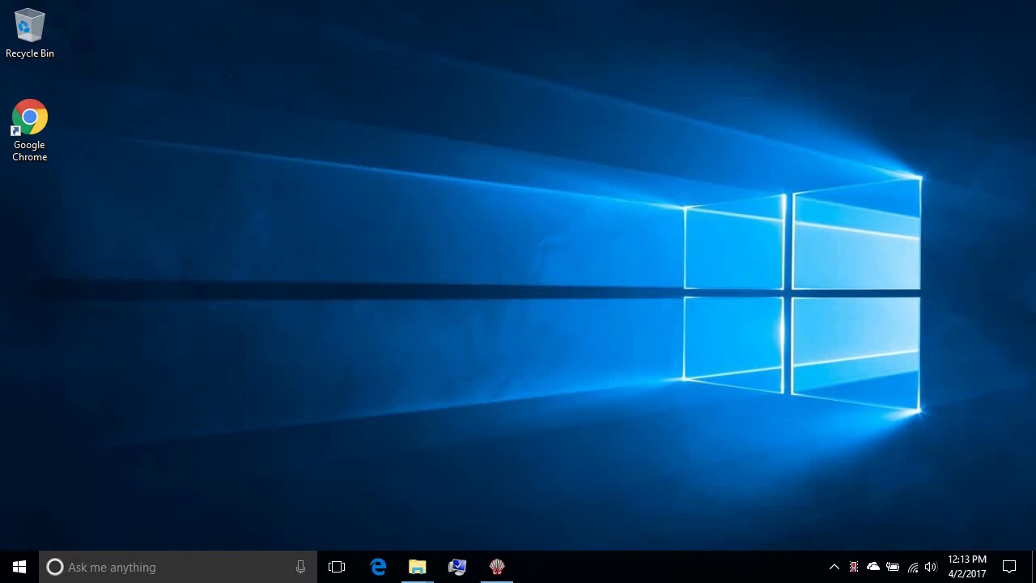
- Show the computer's drives in File Explorer and open Disk Management
key("super+e")
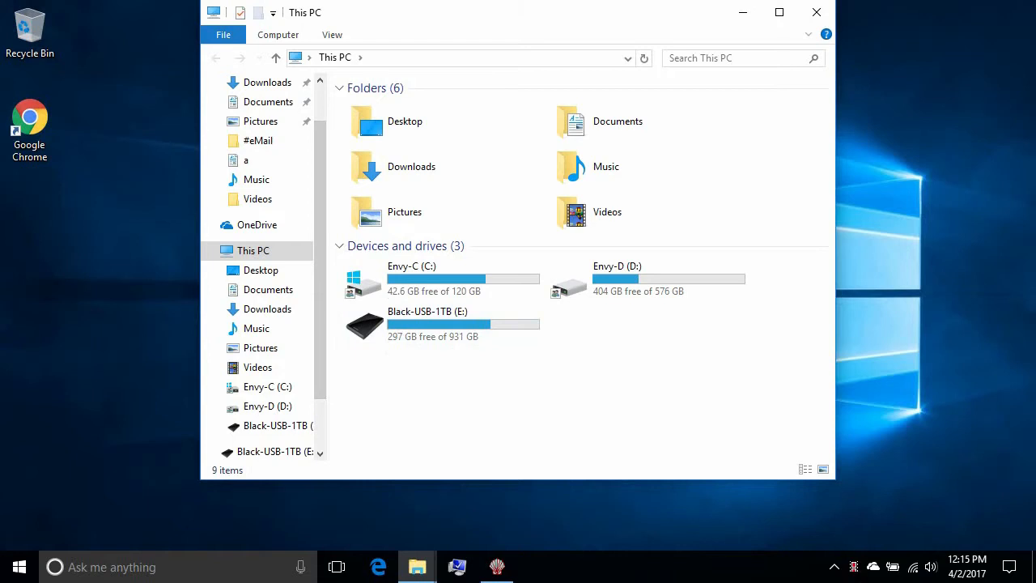
key("super+x")
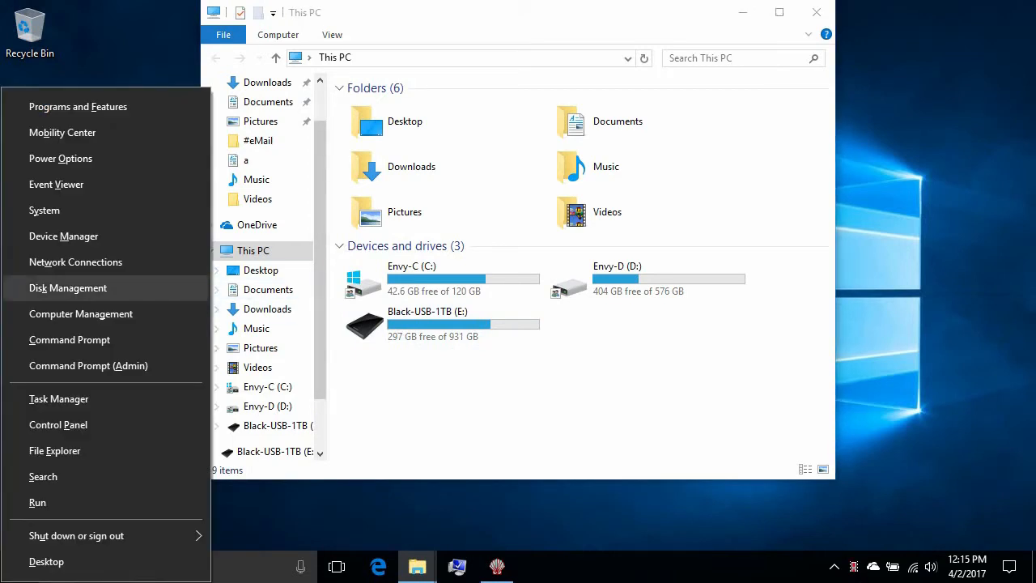
key("Up")
key("Down")
key("Return")
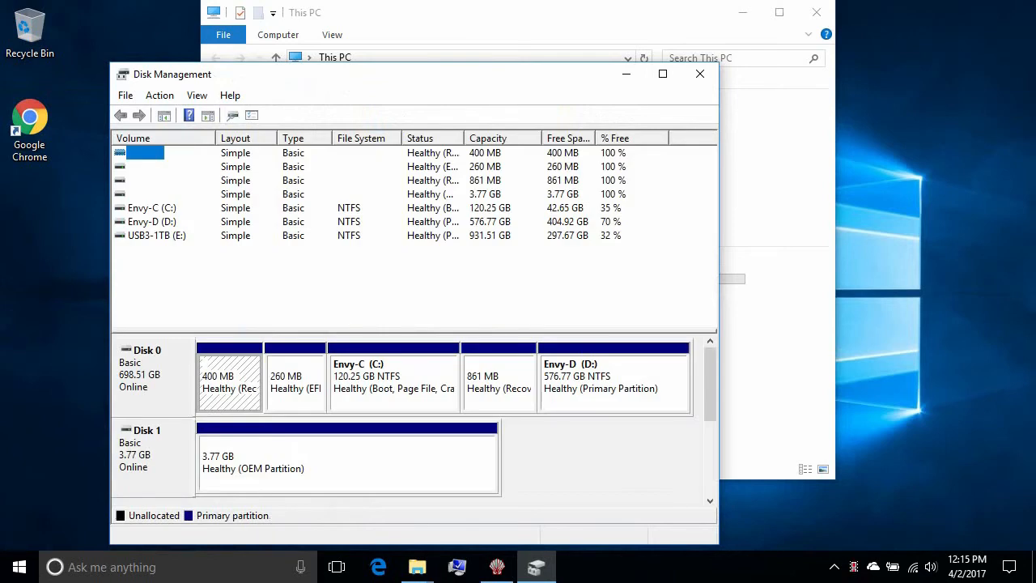
- Change the drive letter of the USB3-1TB volume on Disk 2 to B and accept the change
left_click_drag(709, 382, 710, 419)
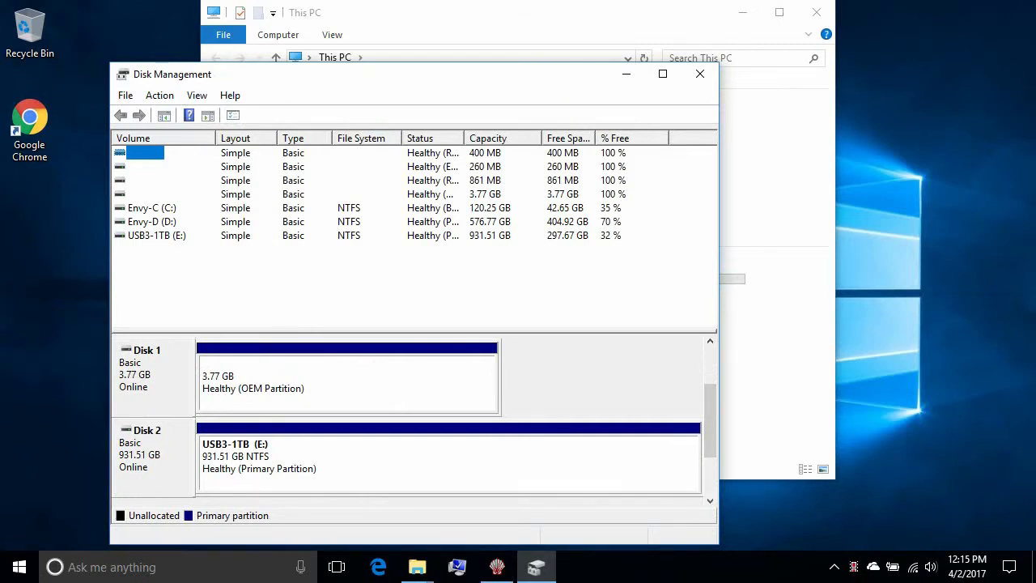
right_click(288, 454)
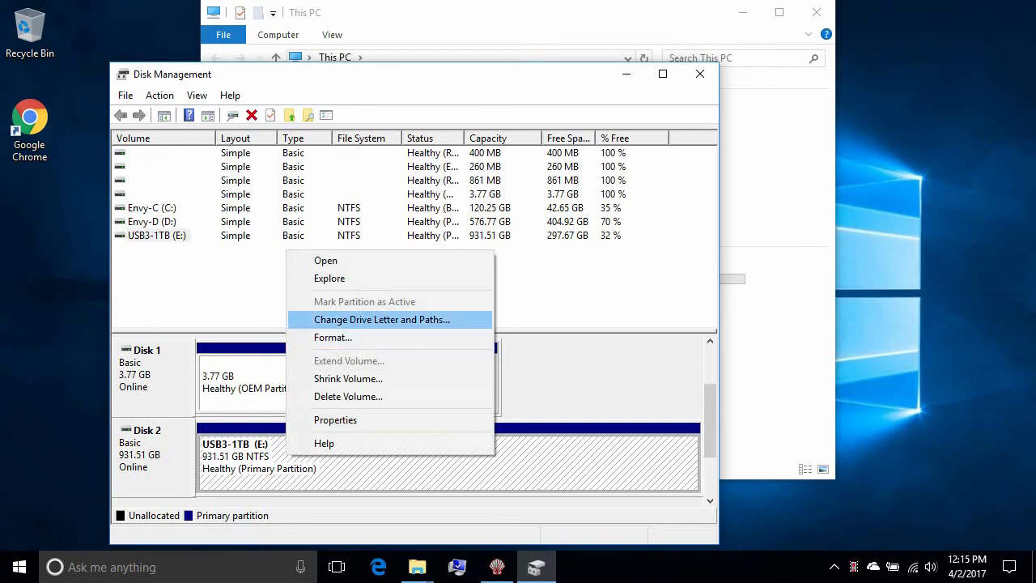
key("Return")
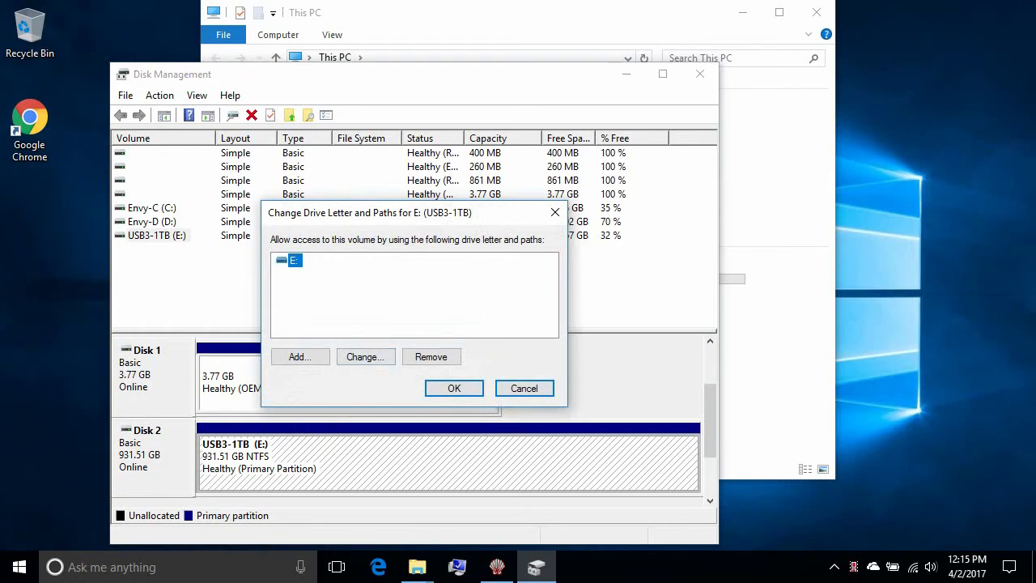
left_click(365, 356)
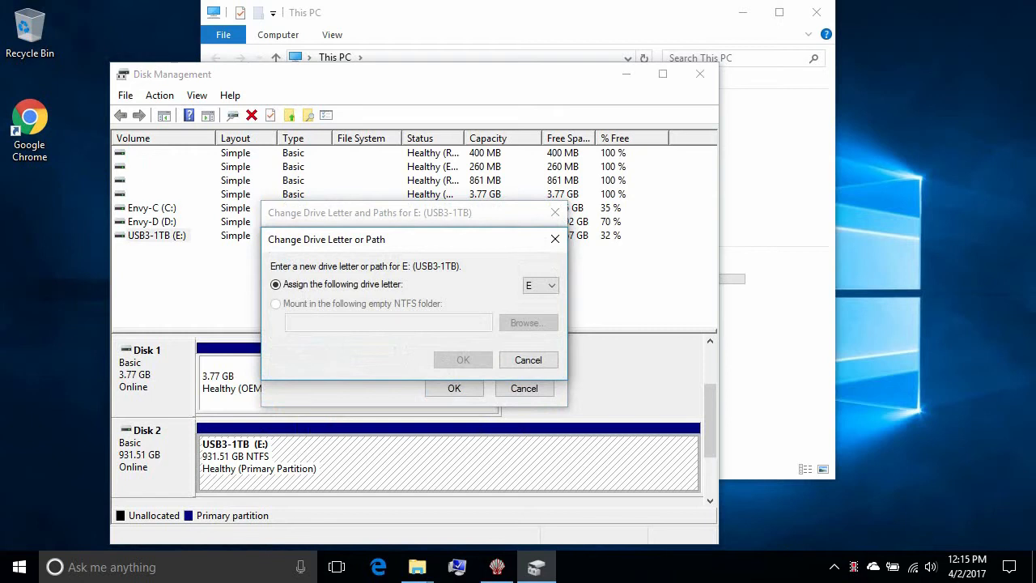
left_click(551, 285)
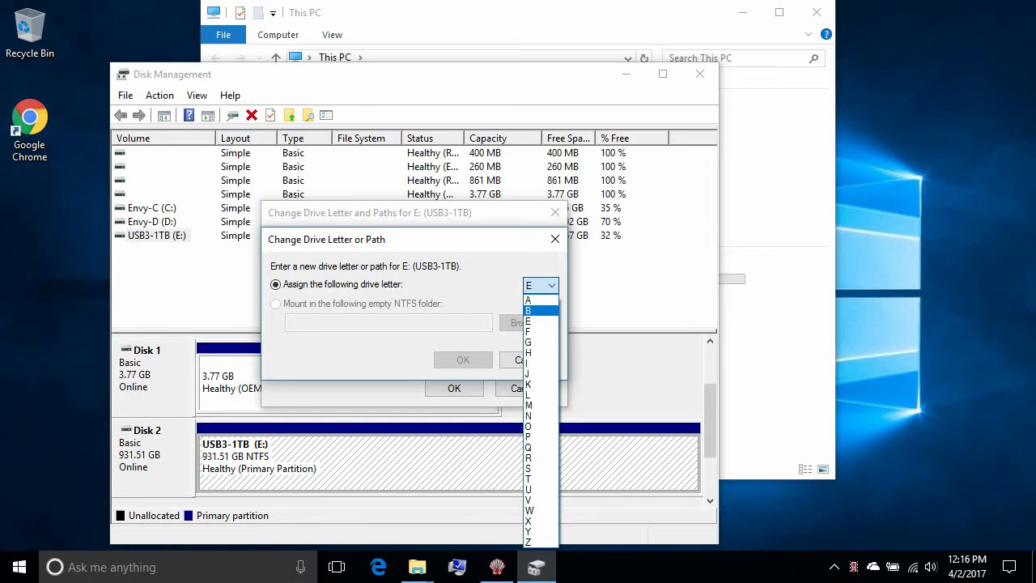
key("Up")
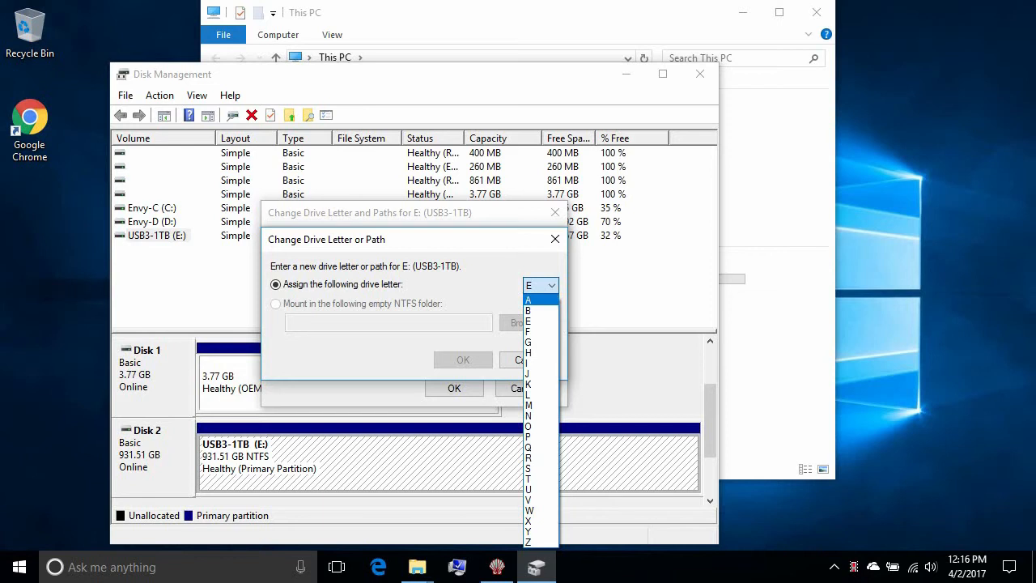
key("Return")
left_click(551, 286)
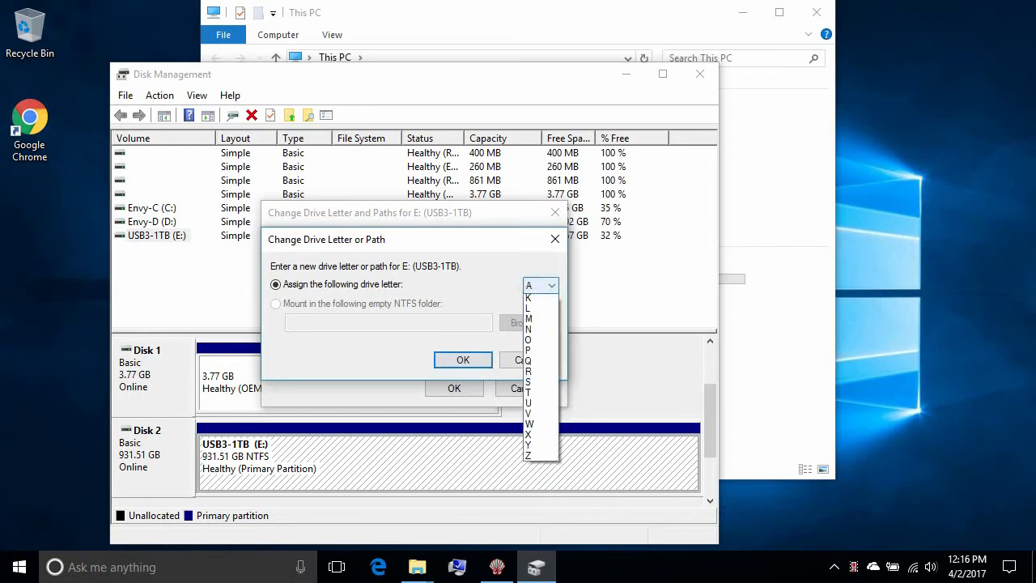
key("Down")
key("Return")
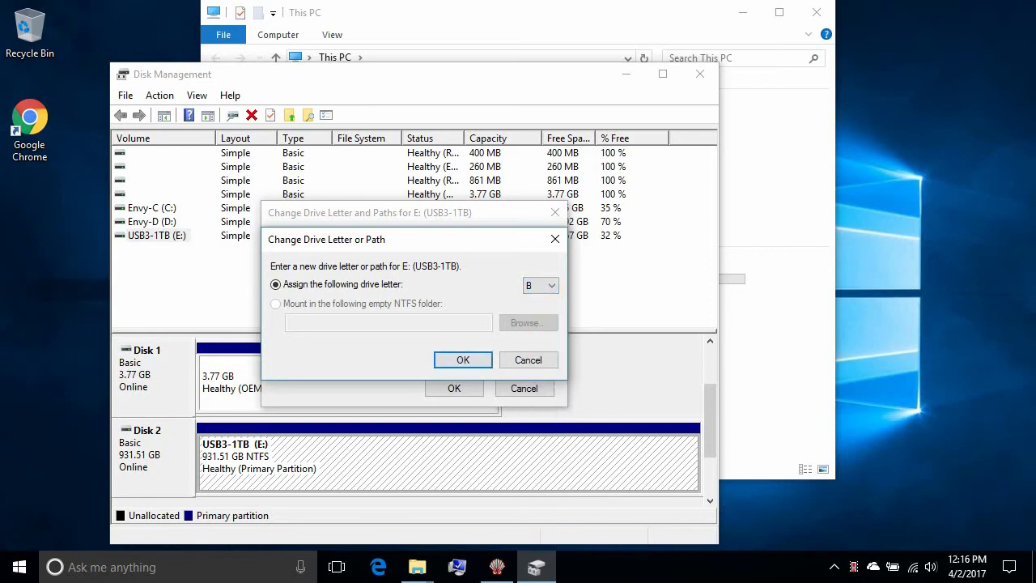
key("Return")
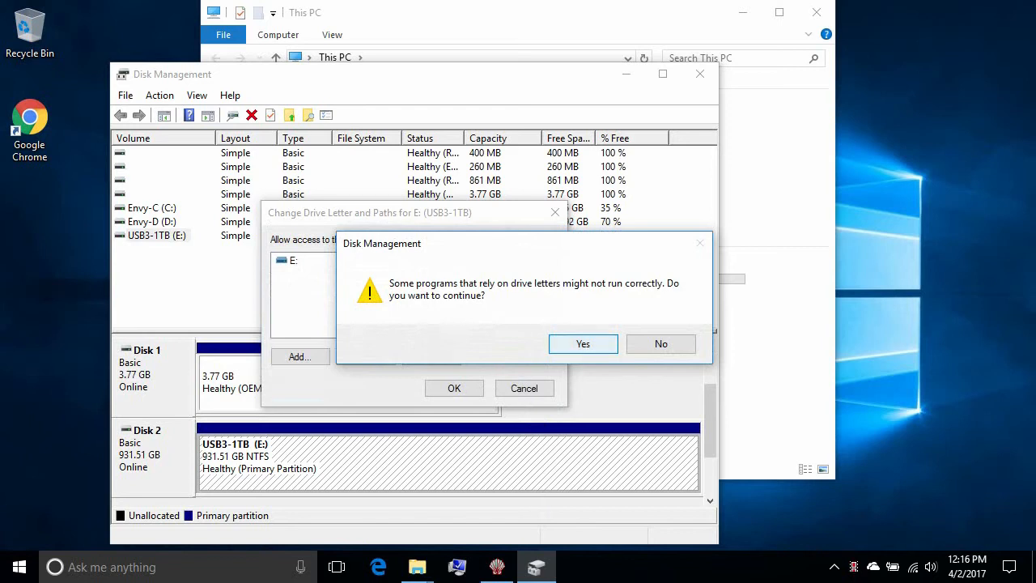
key("Return")
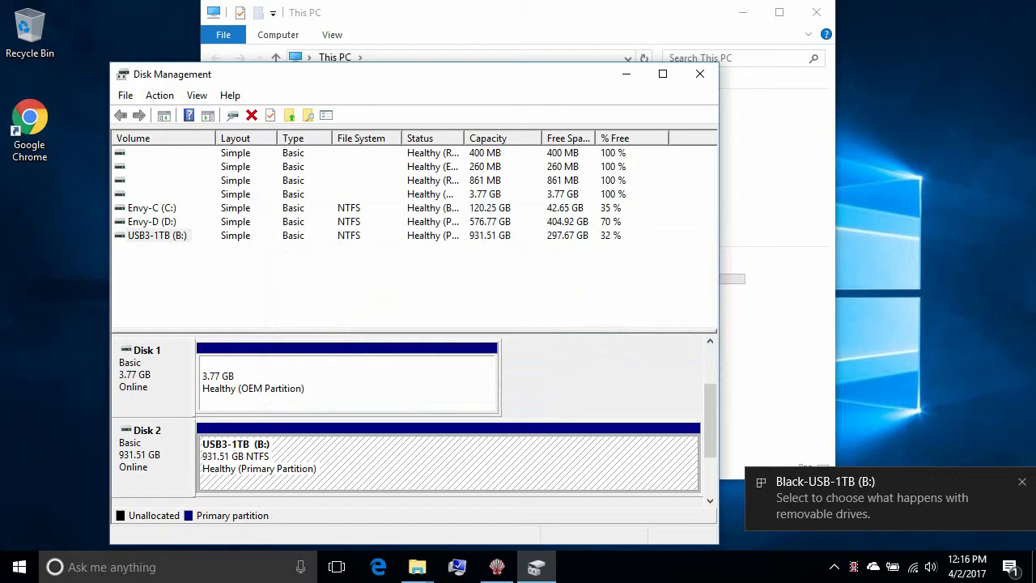
- Turn off AutoPlay for all media and devices in Control Panel, save the setting, and close Control Panel and Disk Management
left_click(873, 497)
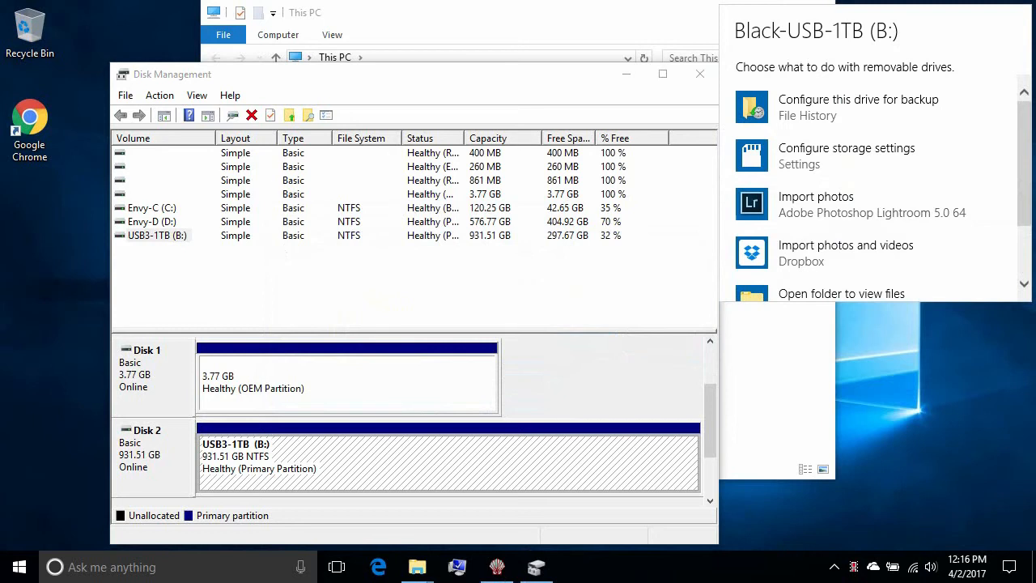
key("super")
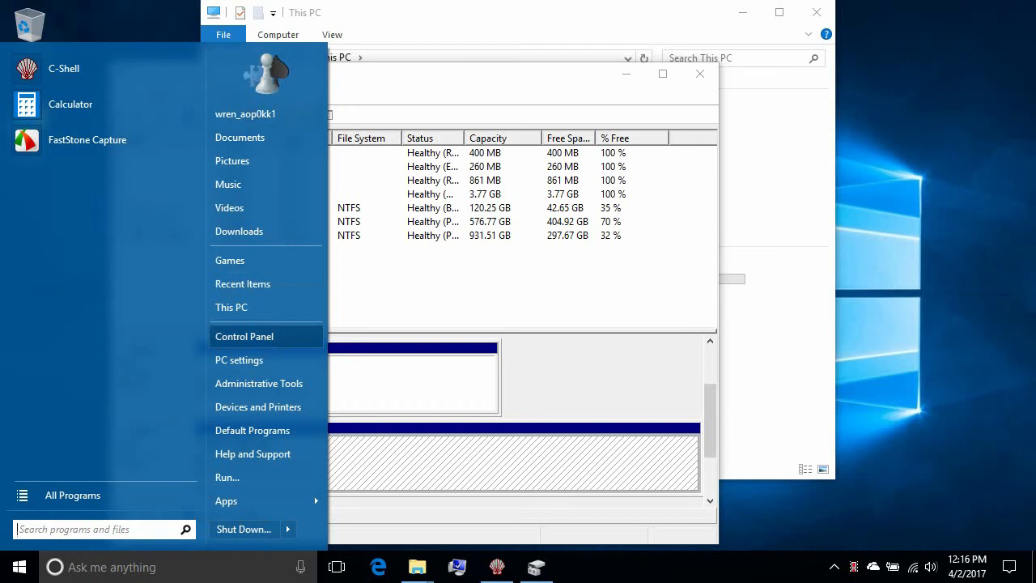
left_click(265, 337)
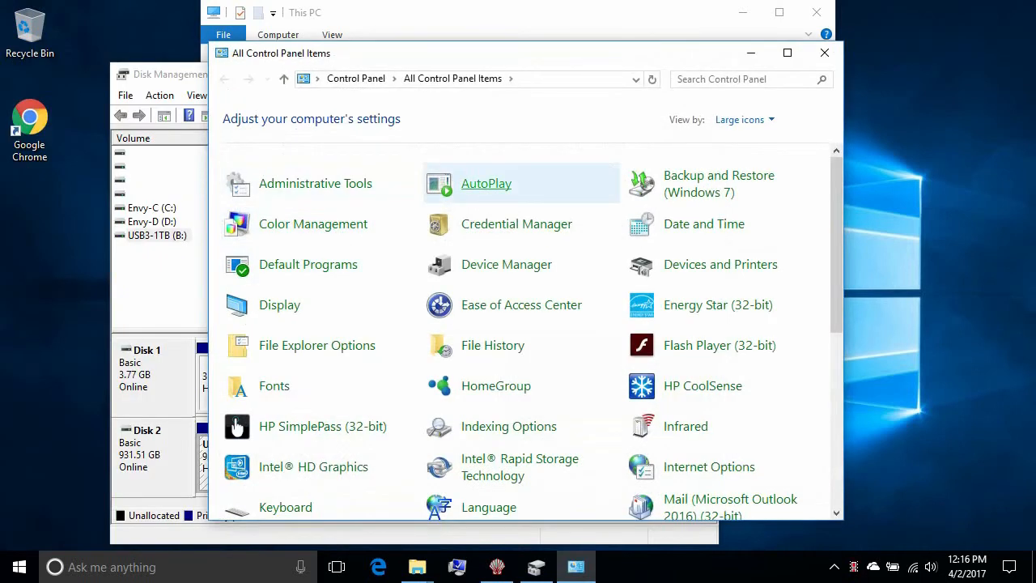
left_click(485, 184)
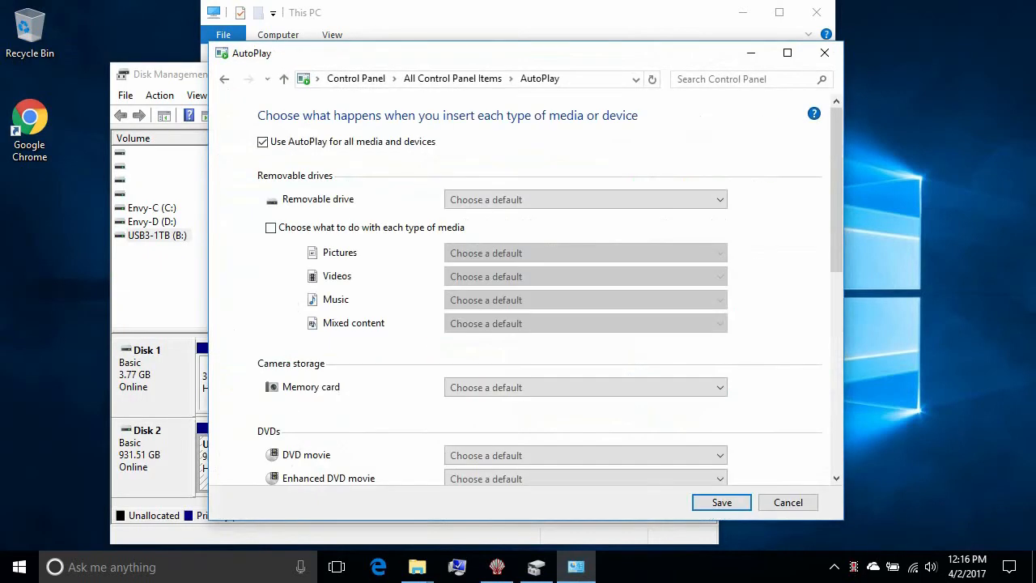
key("space")
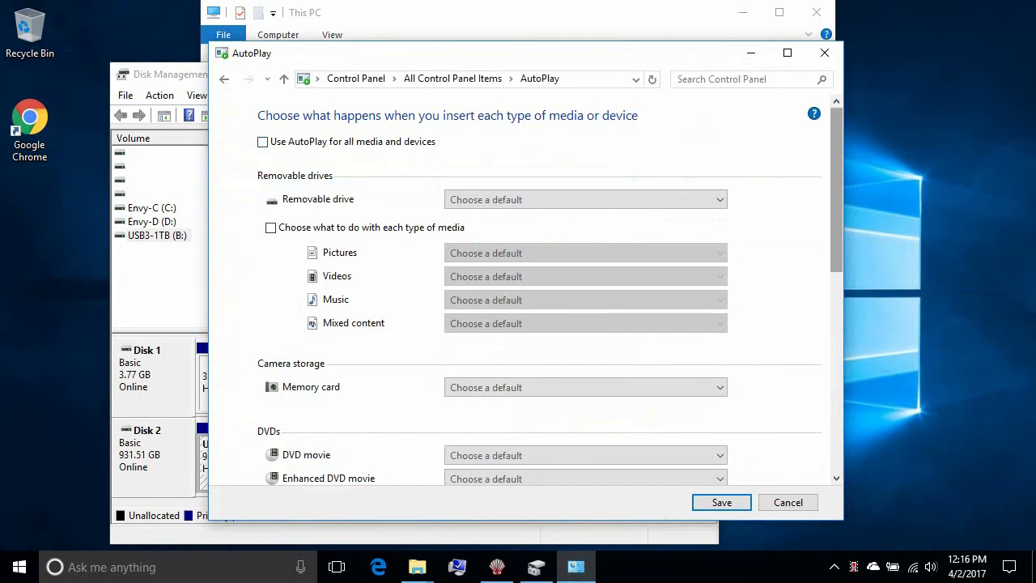
scroll(550, 295, "down", 5)
scroll(550, 295, "up", 4)
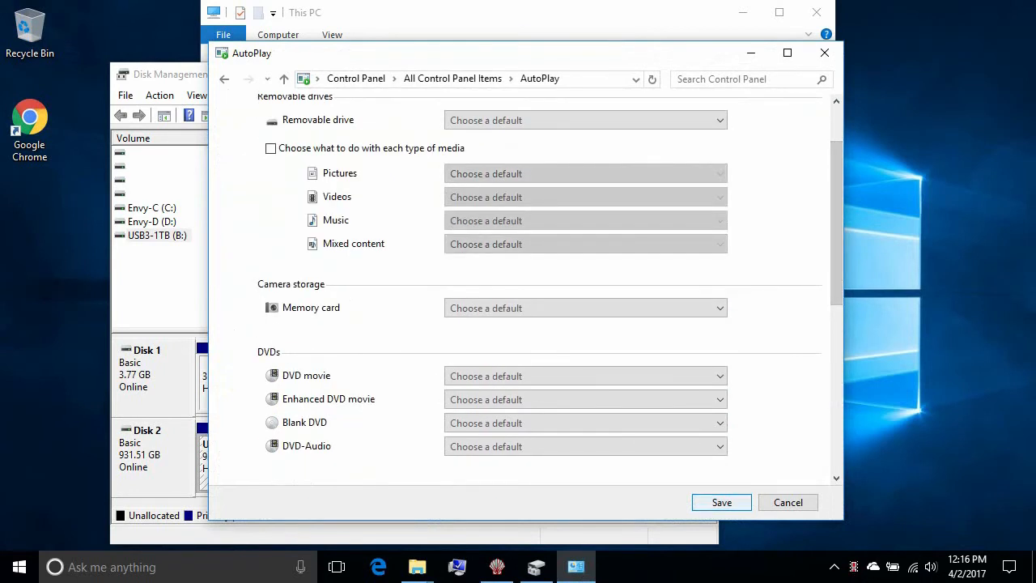
left_click(722, 502)
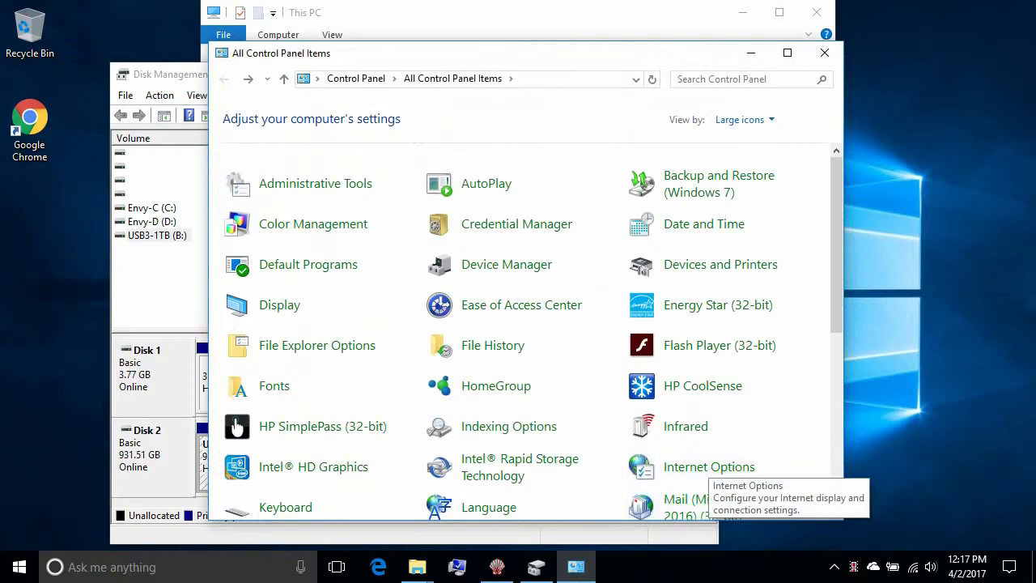
left_click(824, 52)
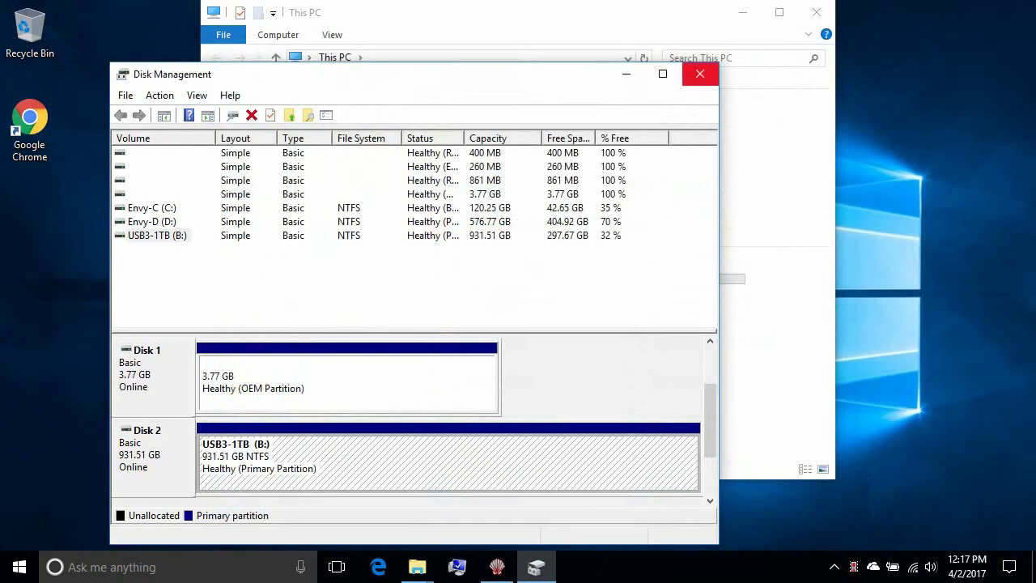
left_click(701, 73)
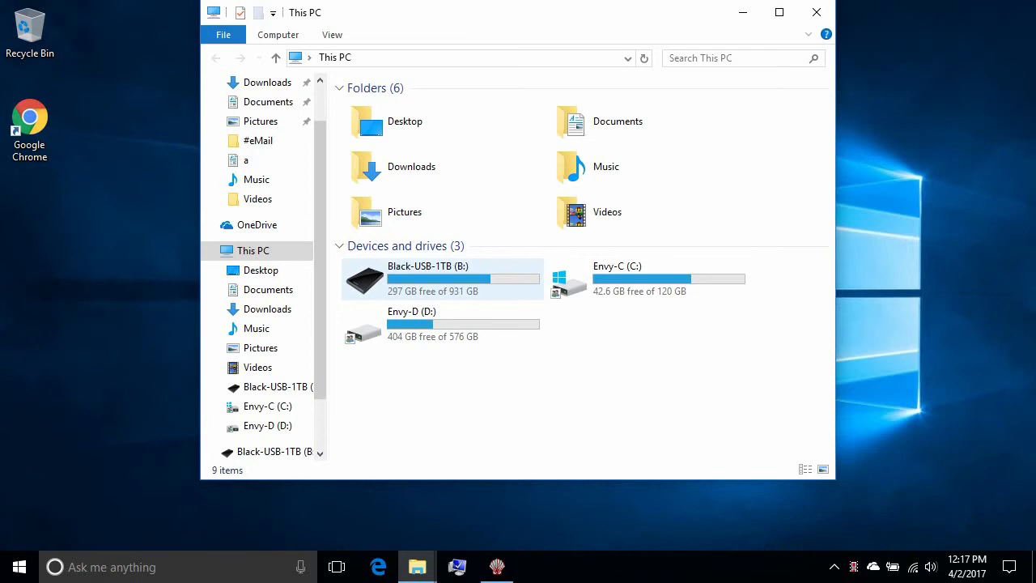
- Find and launch SyncToy 2.1, declining to participate in its Customer Experience Improvement Program
key("super")
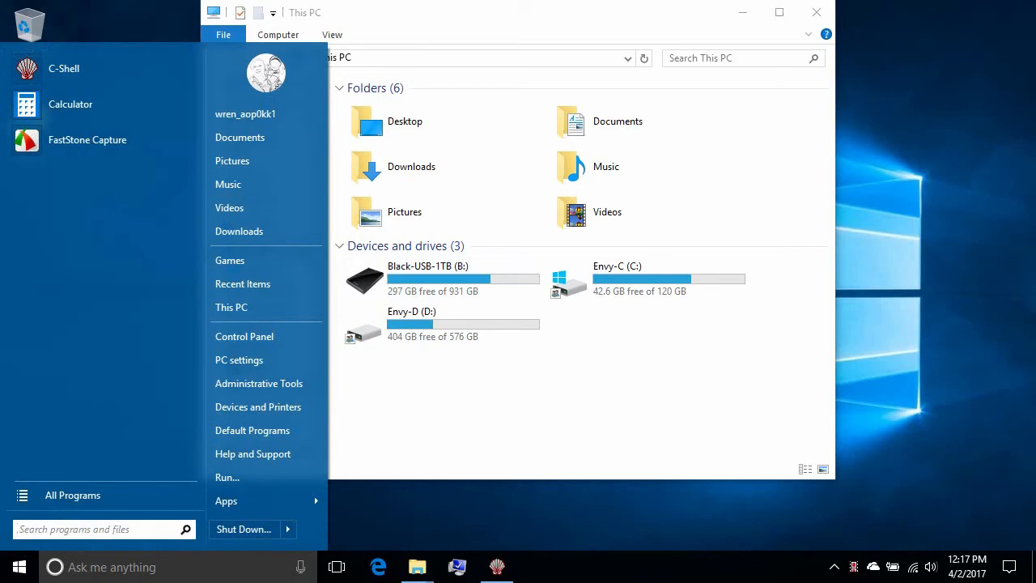
type("s")
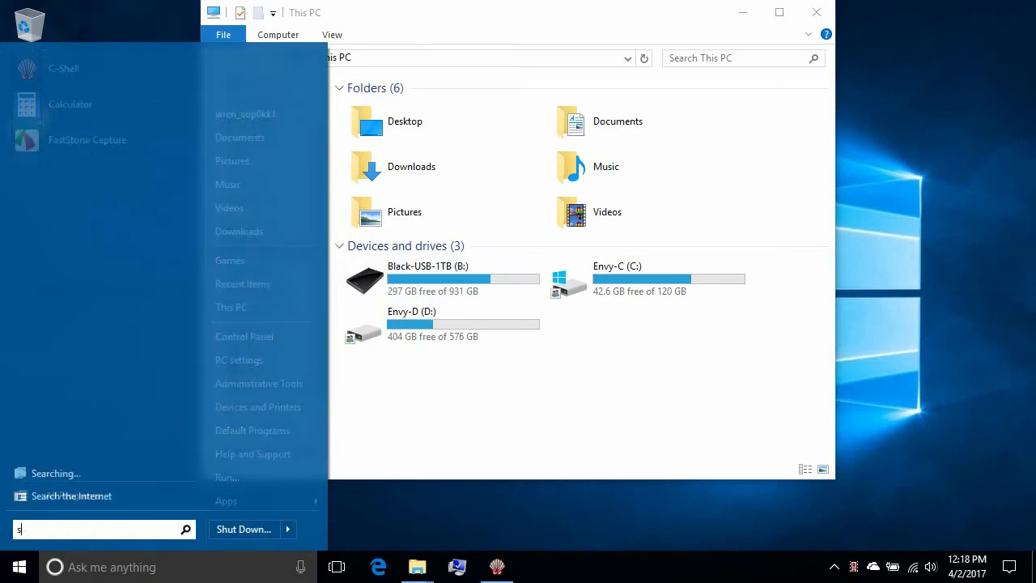
type("y")
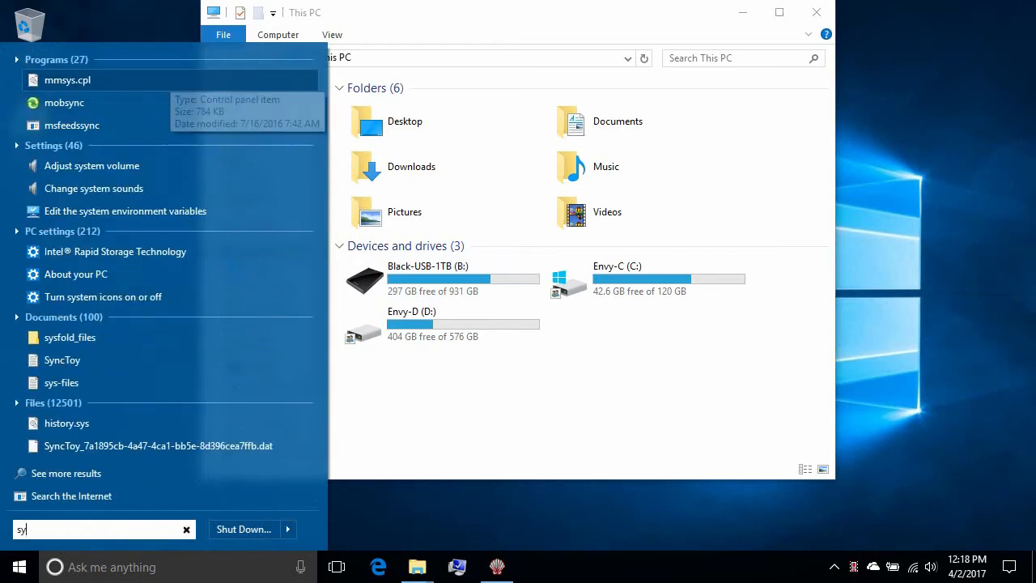
type("nc")
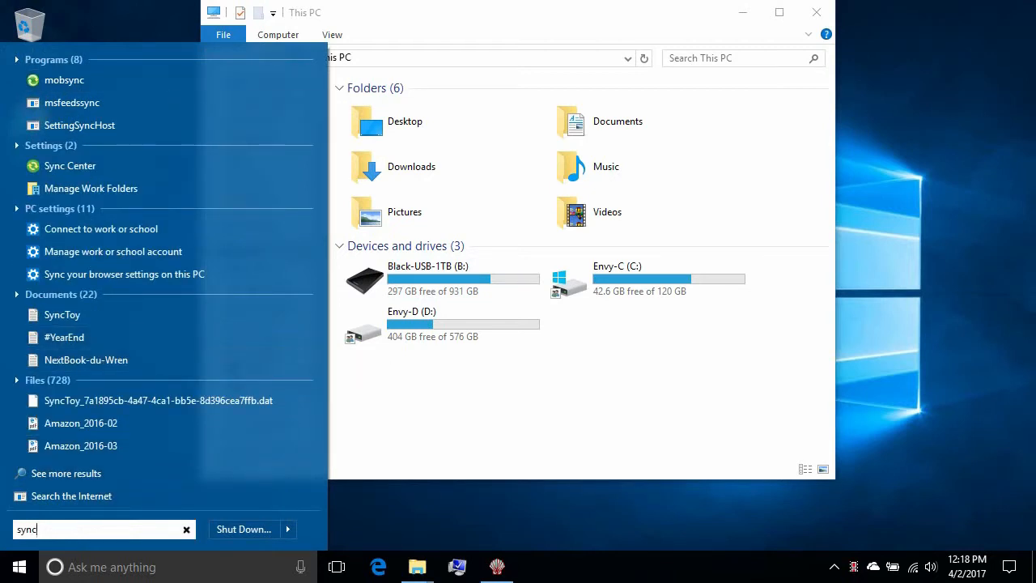
type("t")
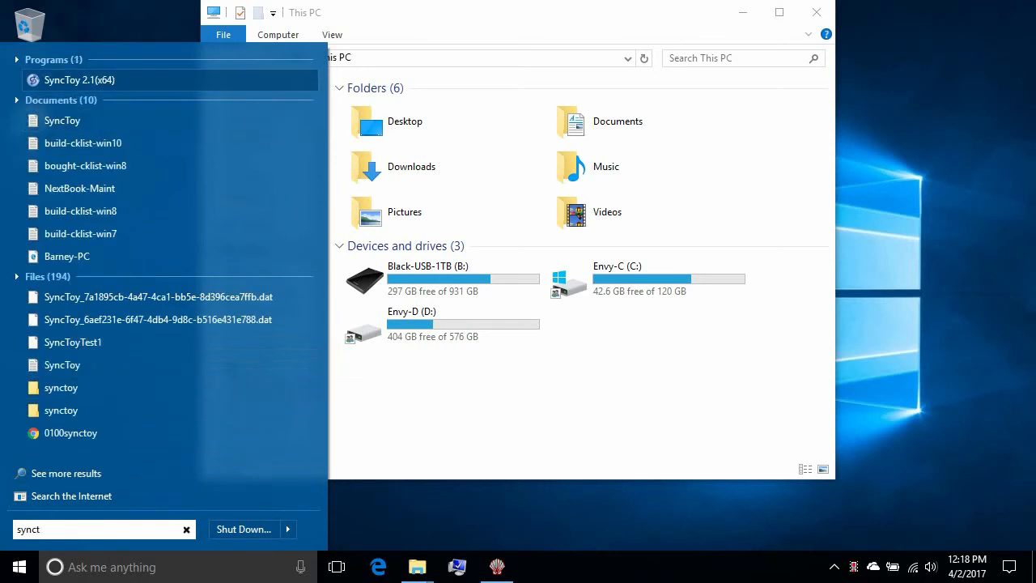
key("Return")
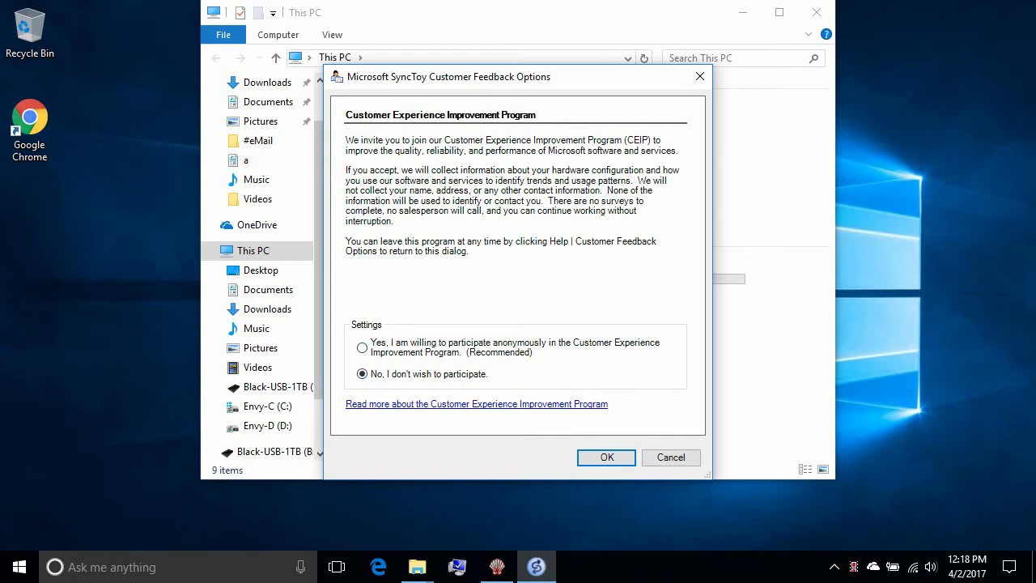
key("Return")
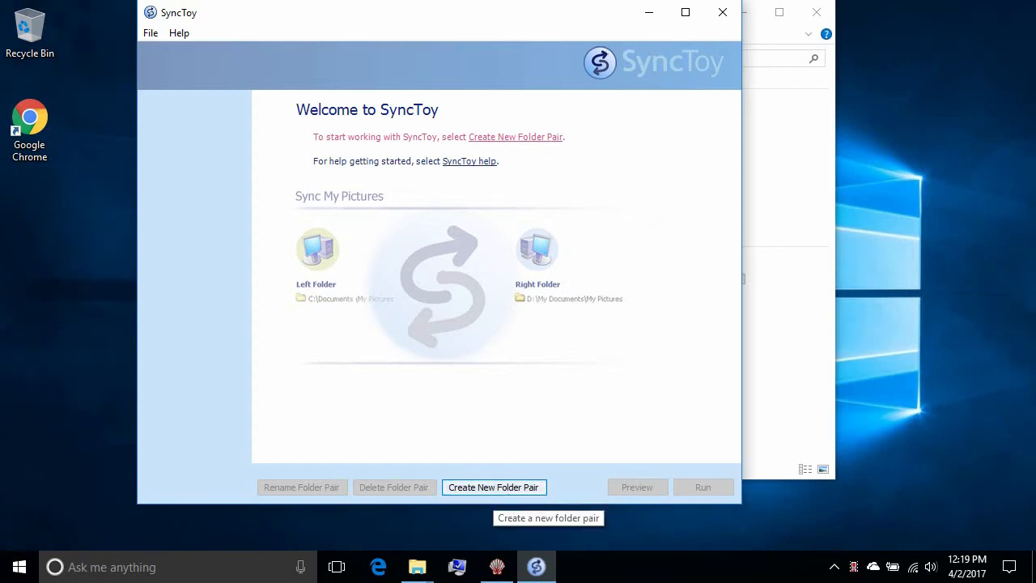
- Start a new folder pair and choose the current user's profile folder under C:\Users as the left folder
left_click(494, 489)
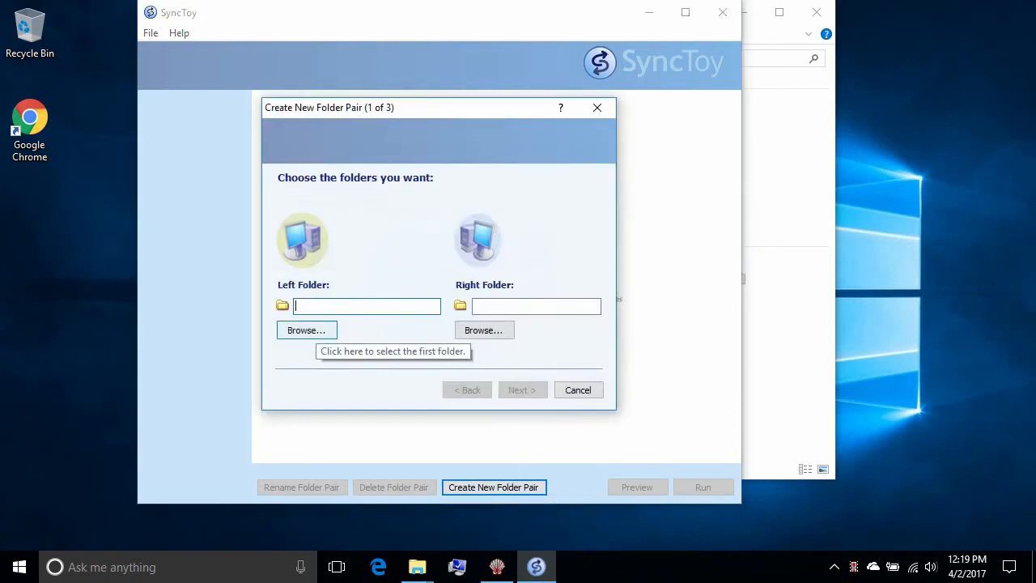
left_click(306, 331)
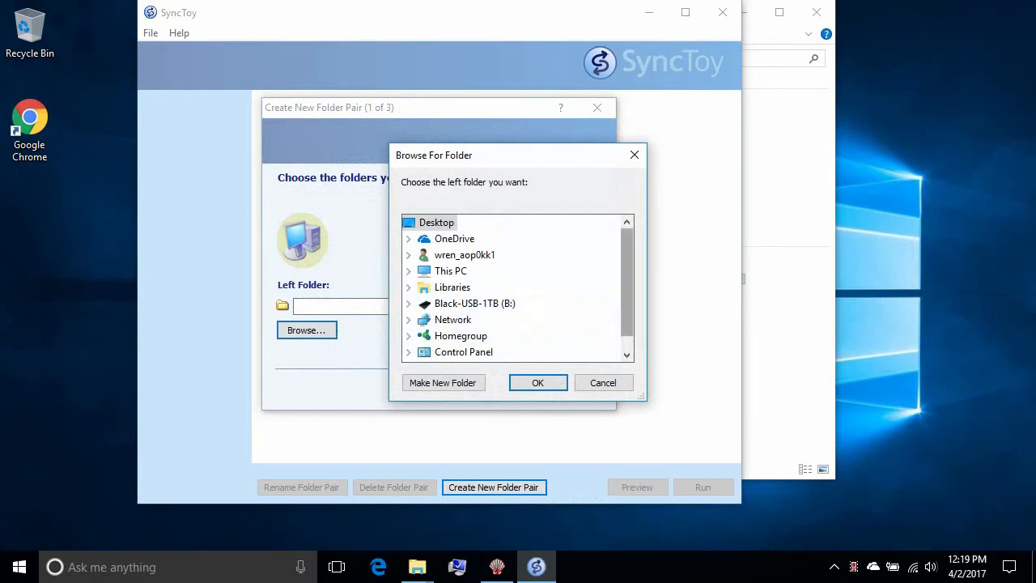
scroll(626, 283, "down", 1)
scroll(627, 284, "up", 1)
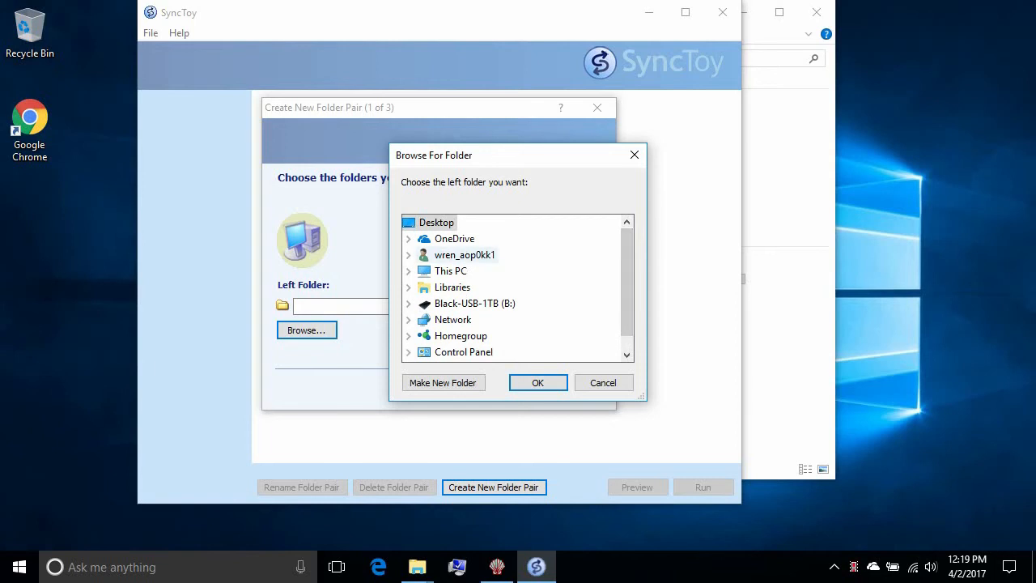
left_click(409, 271)
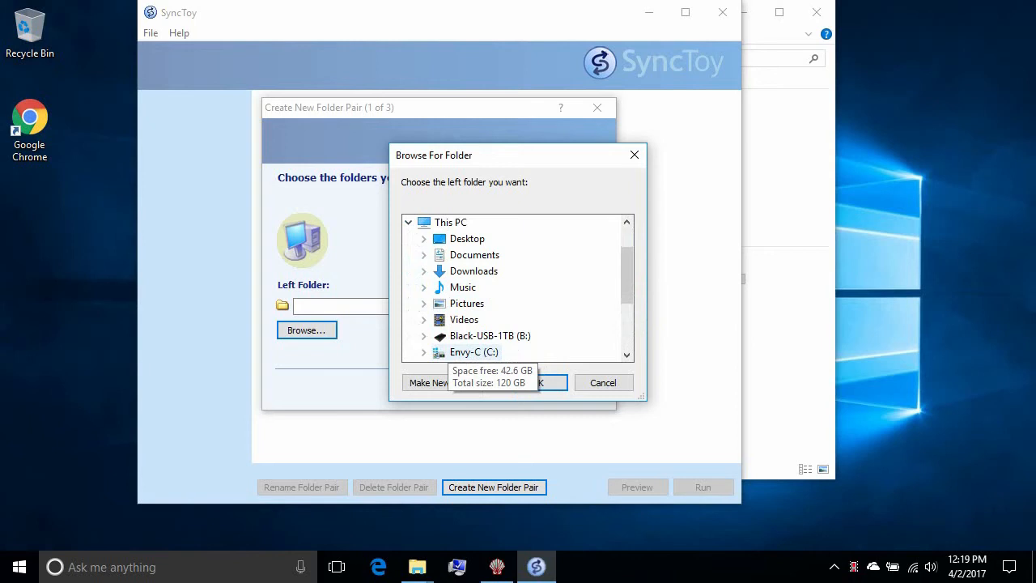
left_click(424, 352)
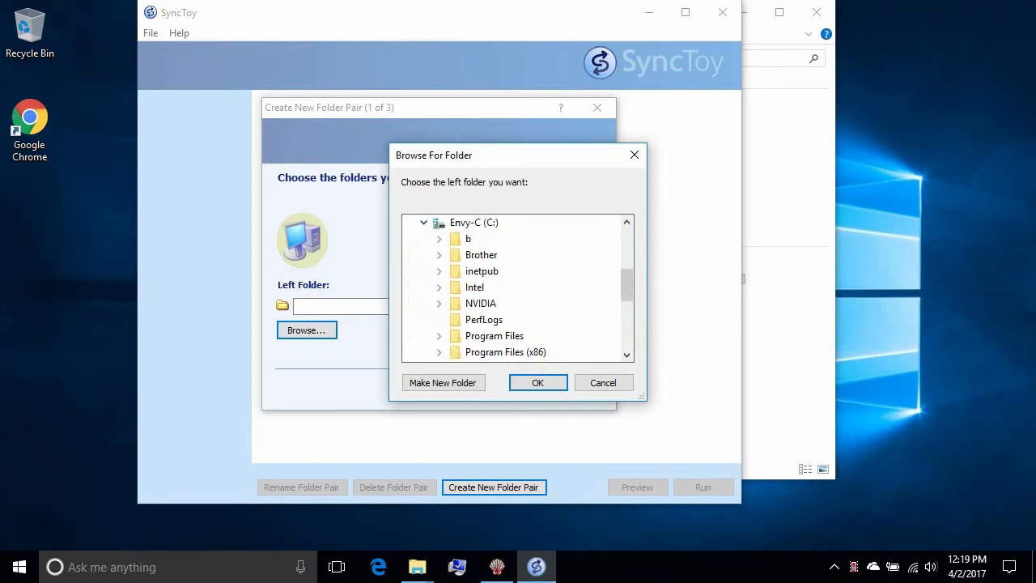
left_click_drag(626, 285, 627, 322)
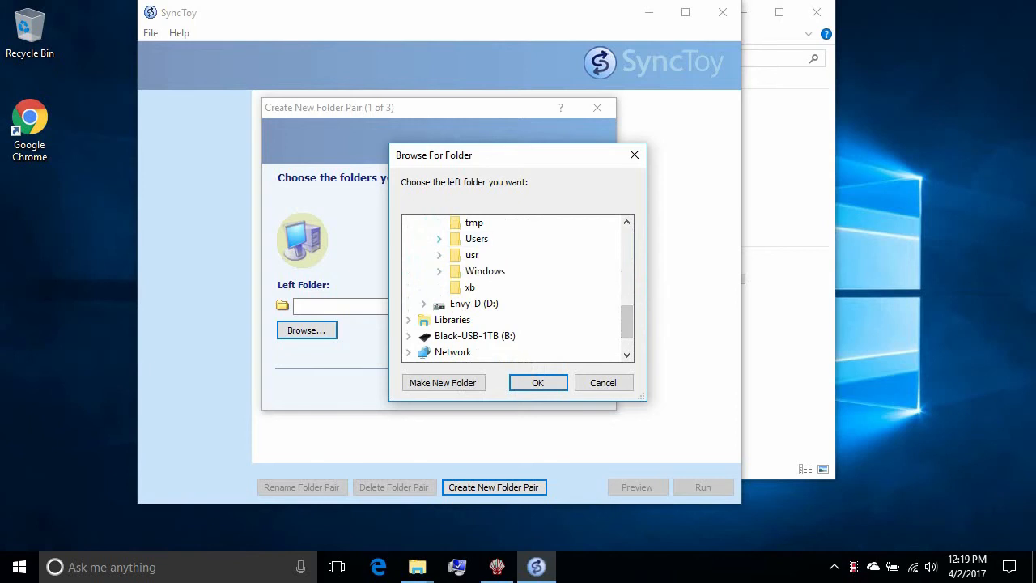
left_click(439, 238)
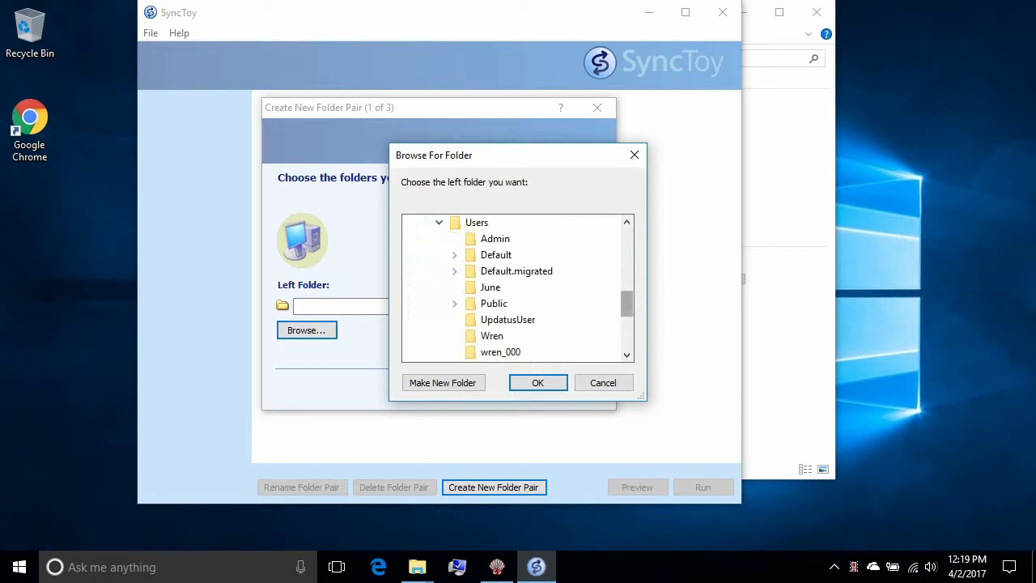
scroll(518, 287, "down", 2)
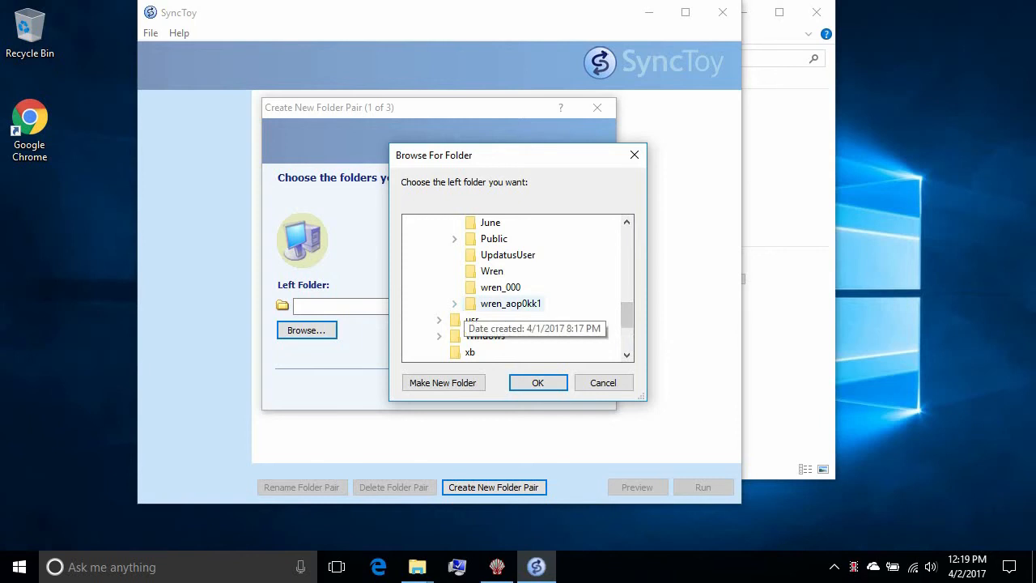
left_click(501, 304)
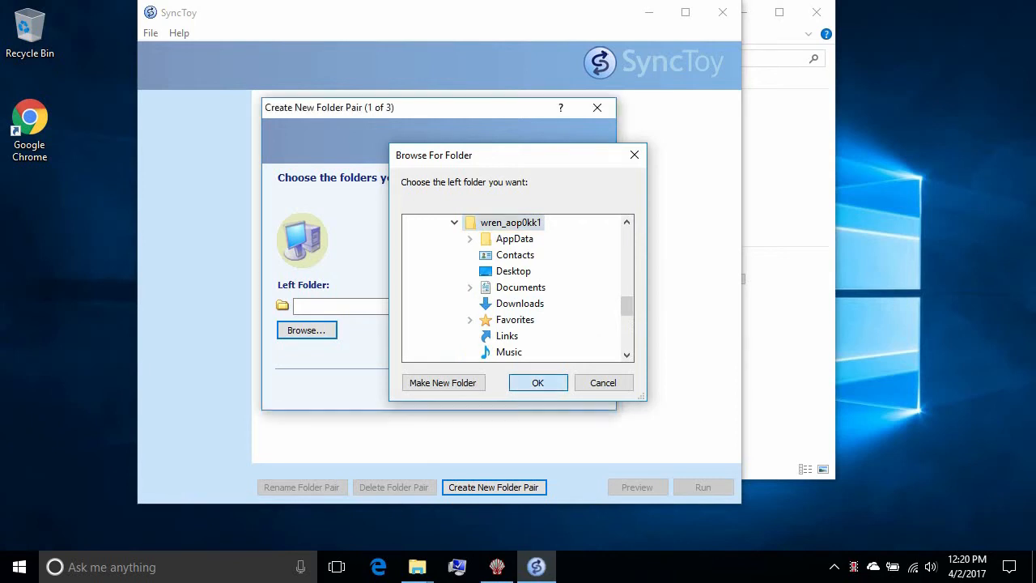
key("Return")
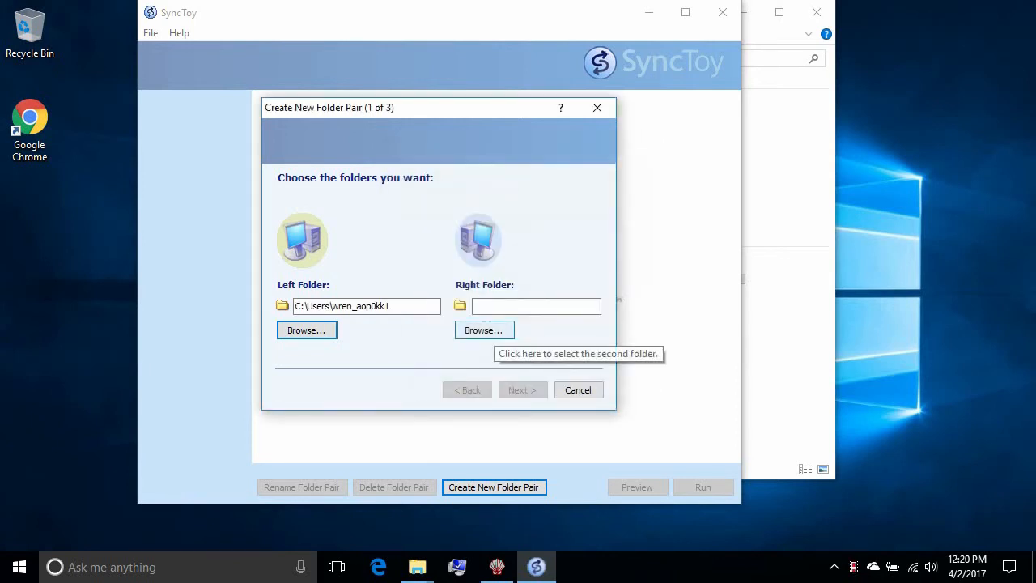
- Create a folder named Wren-IT on the Black-USB-1TB (B:) drive and choose it as the right folder
left_click(484, 330)
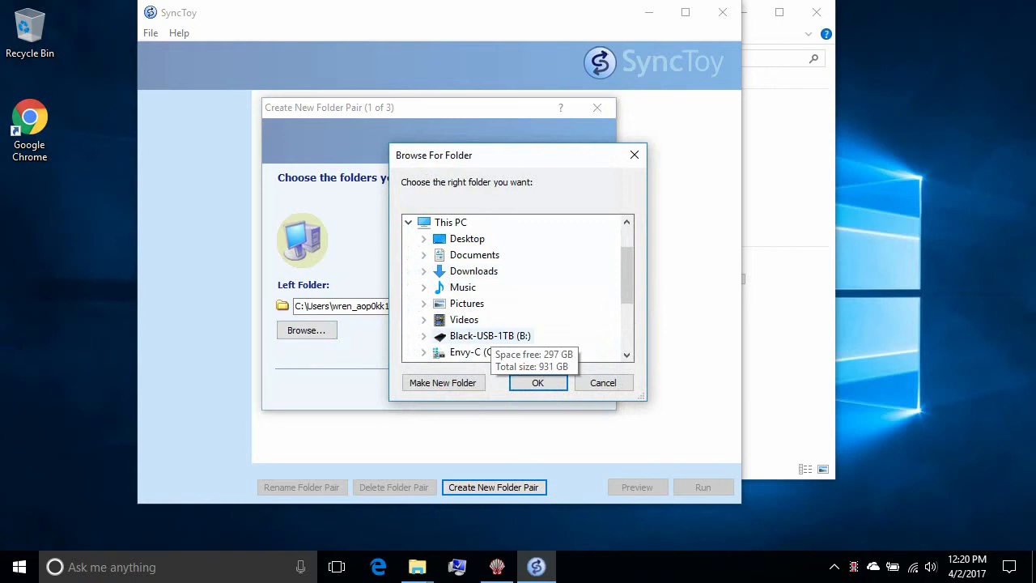
double_click(490, 335)
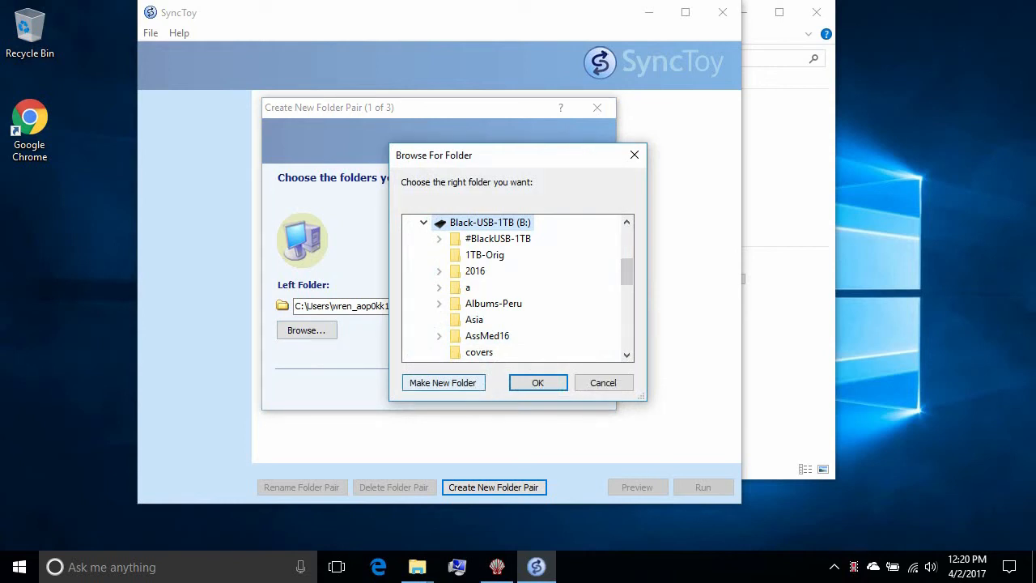
left_click(443, 382)
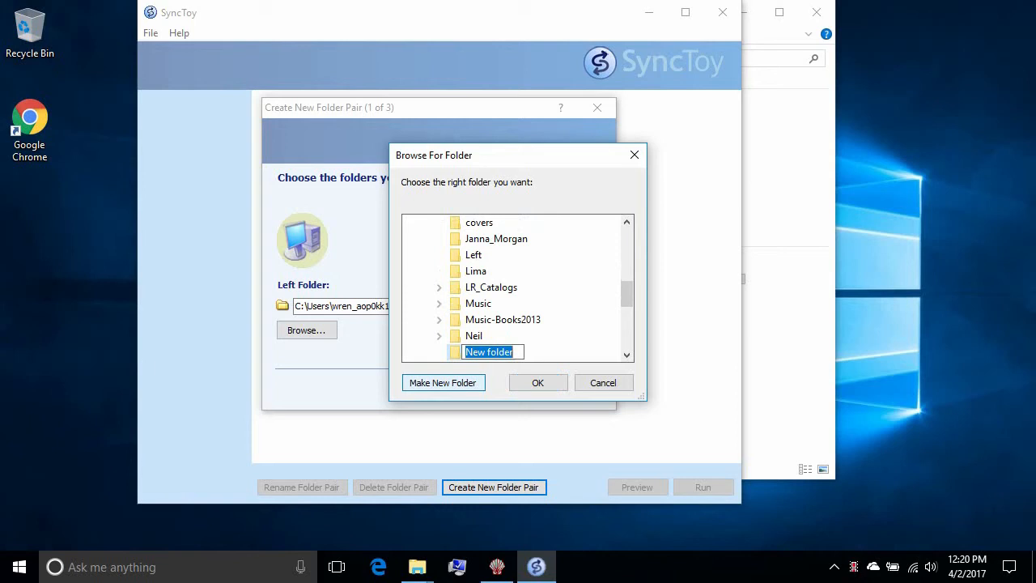
type("Wee")
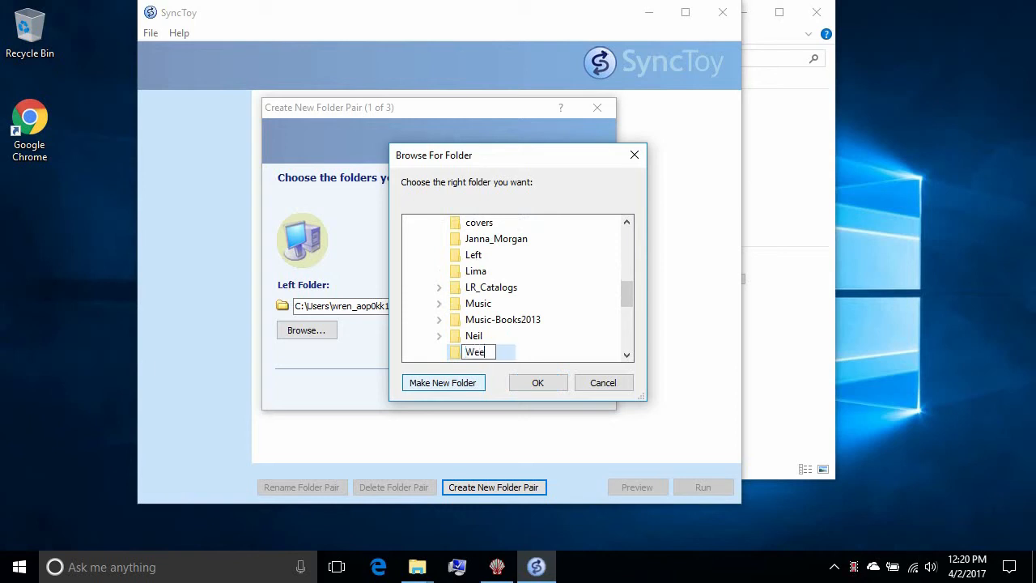
key("BackSpace")
key("BackSpace")
type("ren-IT")
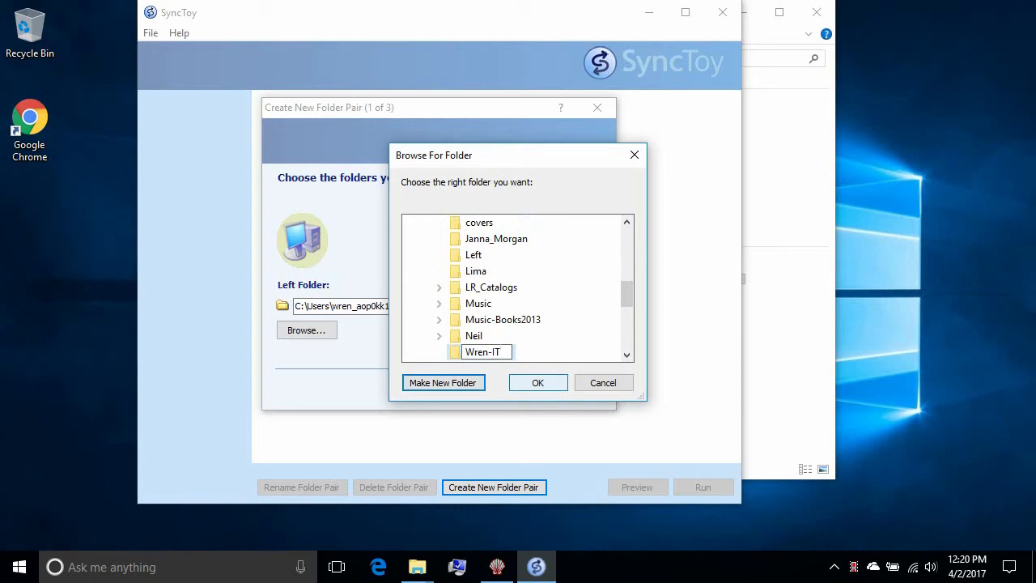
key("Return")
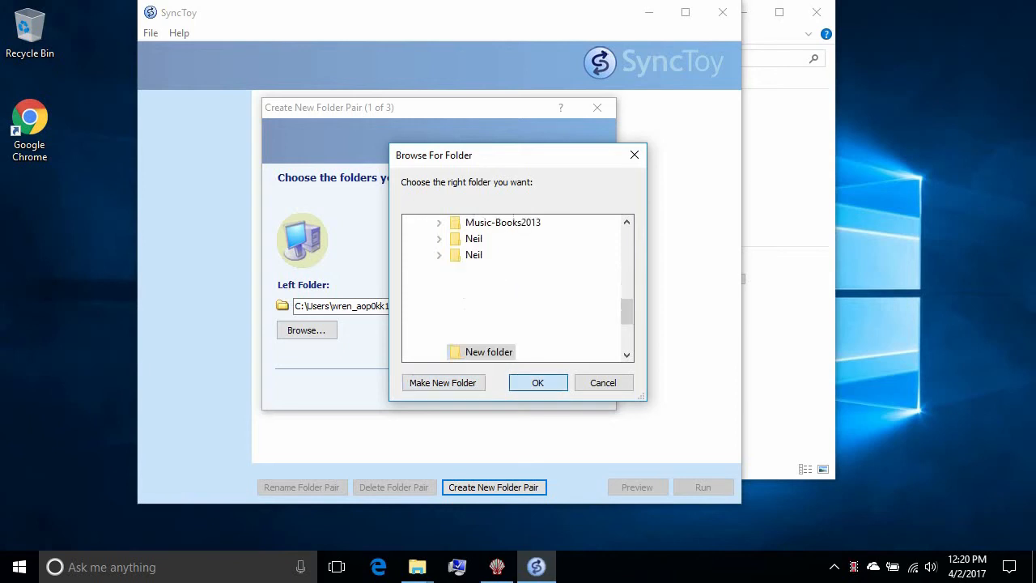
key("Return")
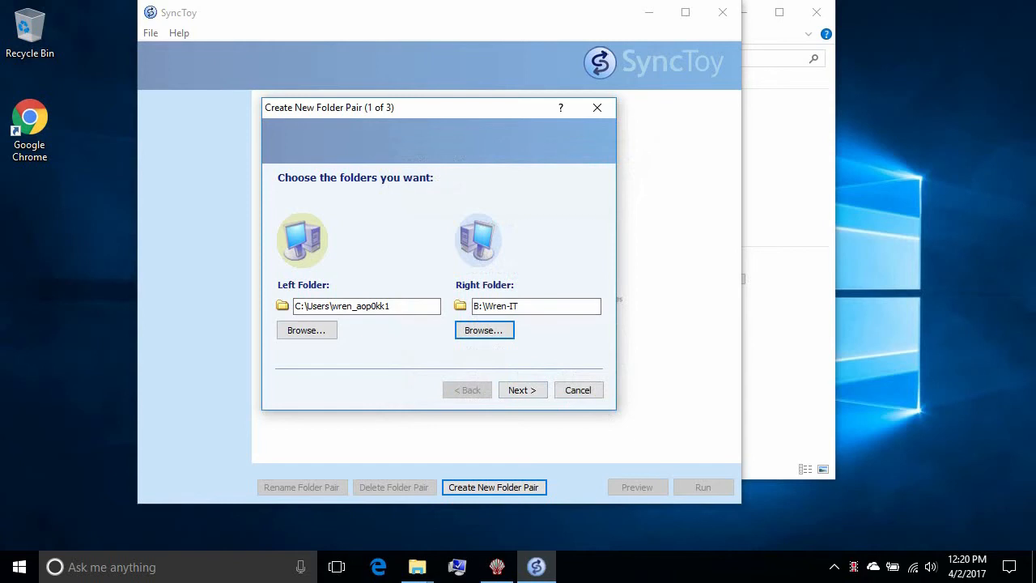
- Set the folder pair's action to Echo, name the pair Wren-IT, and finish creating it
left_click(523, 390)
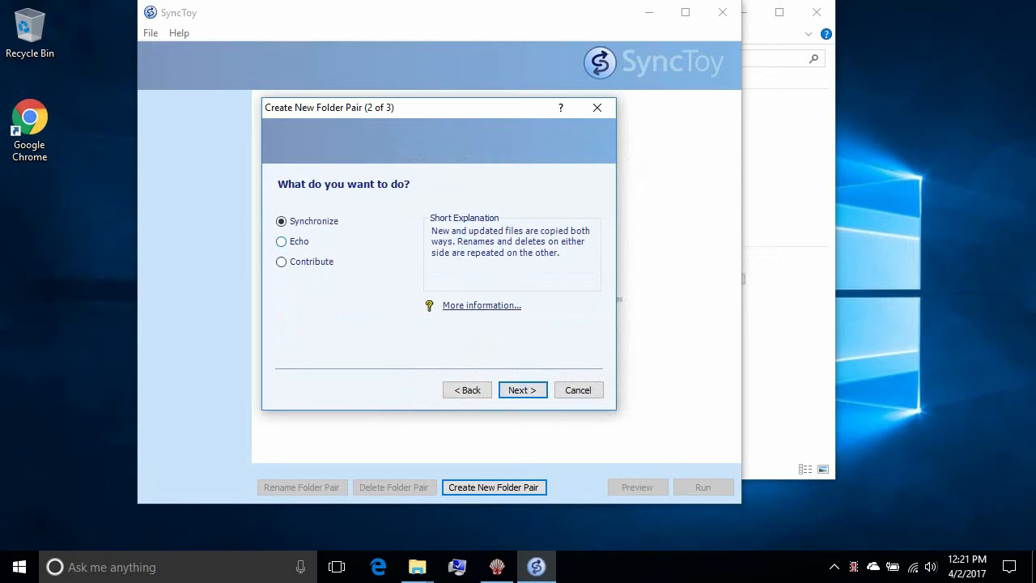
left_click(295, 241)
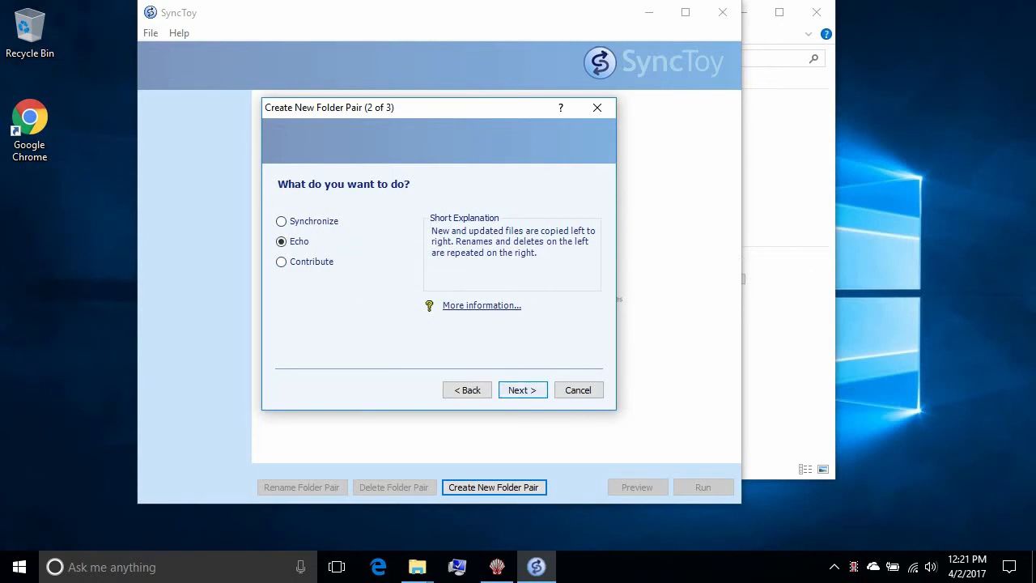
key("Return")
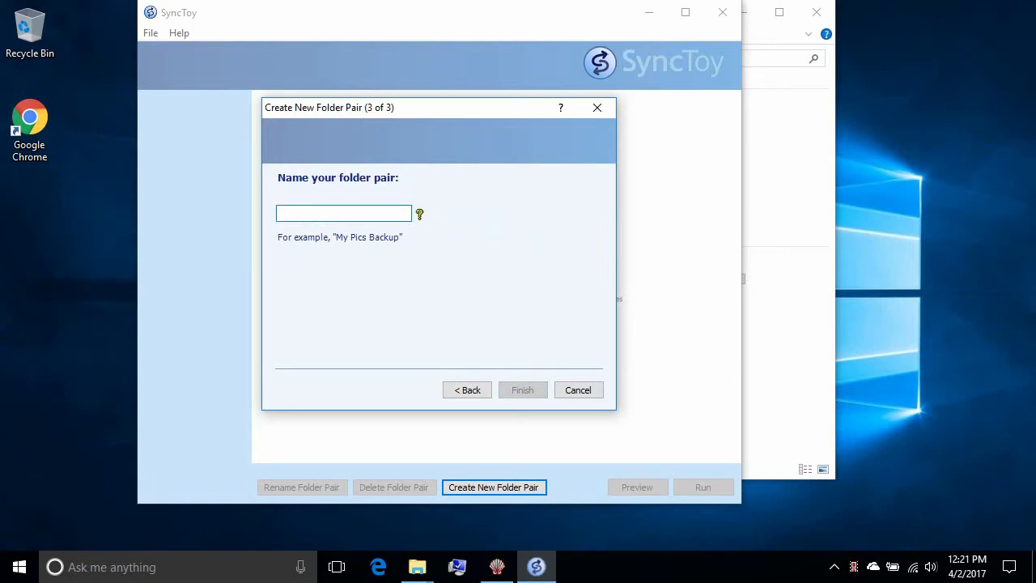
type("Wren")
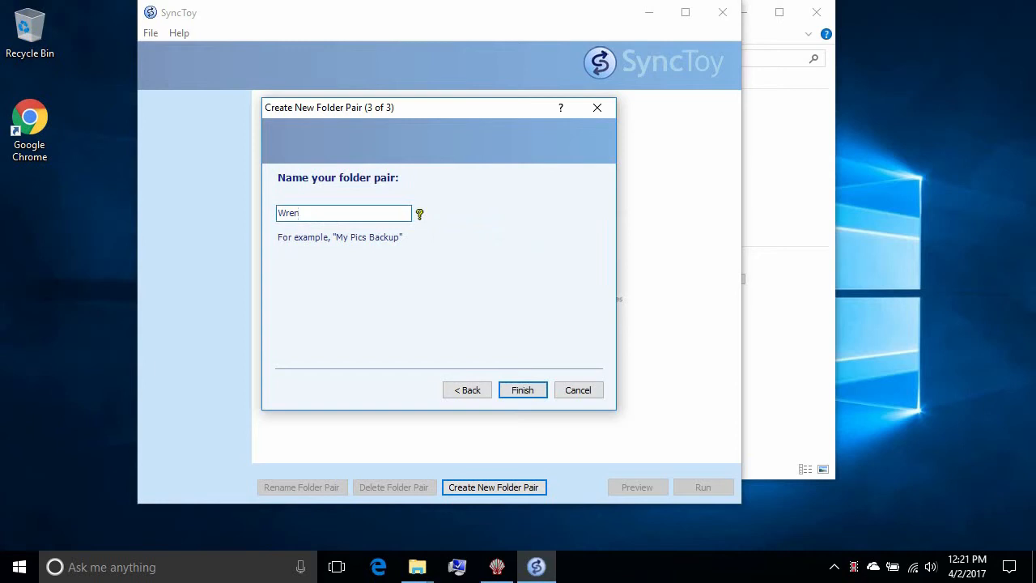
type("-IT")
key("Return")
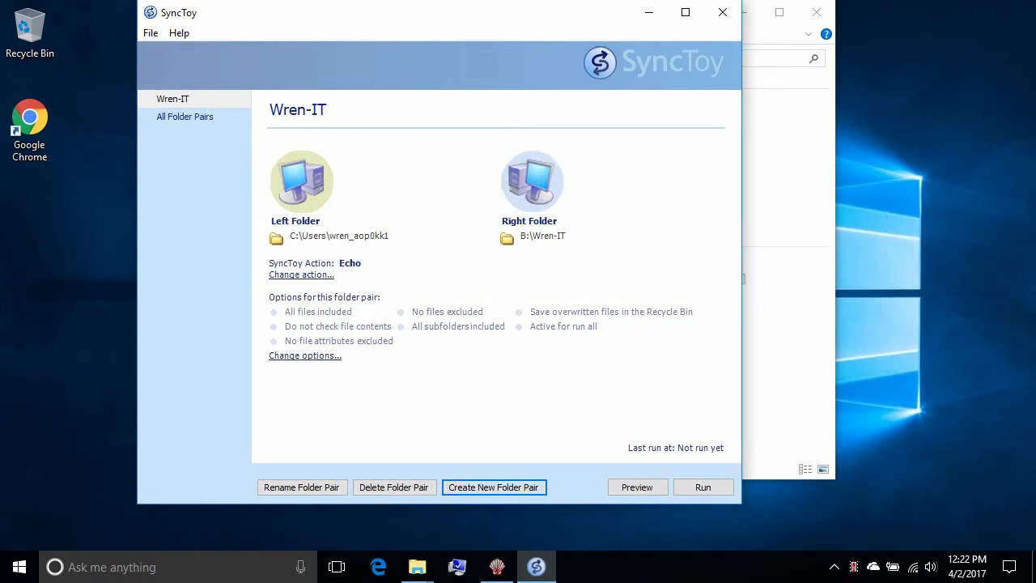
- In the folder pair's options, exclude system files and hidden files
left_click(306, 355)
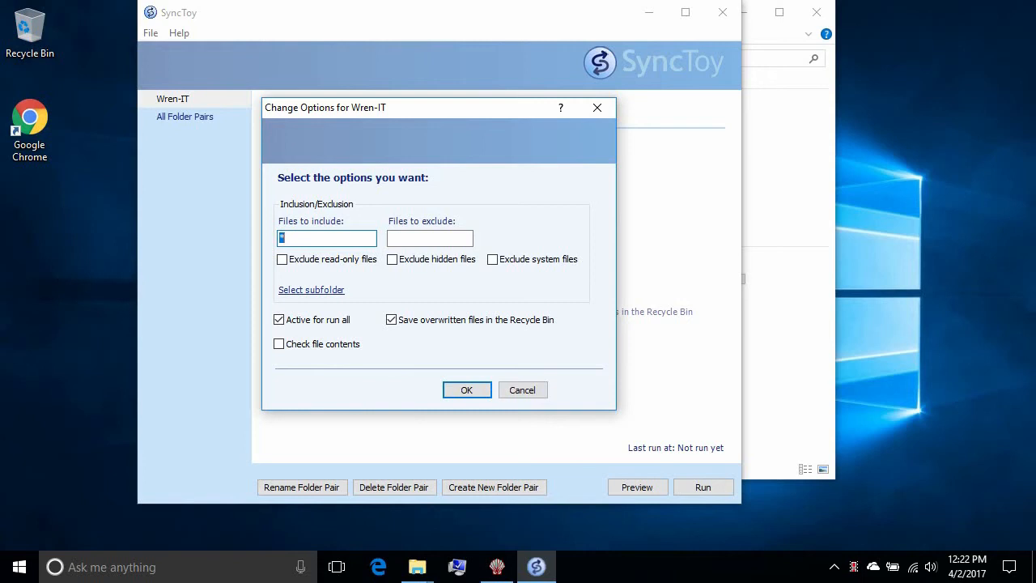
left_click(492, 259)
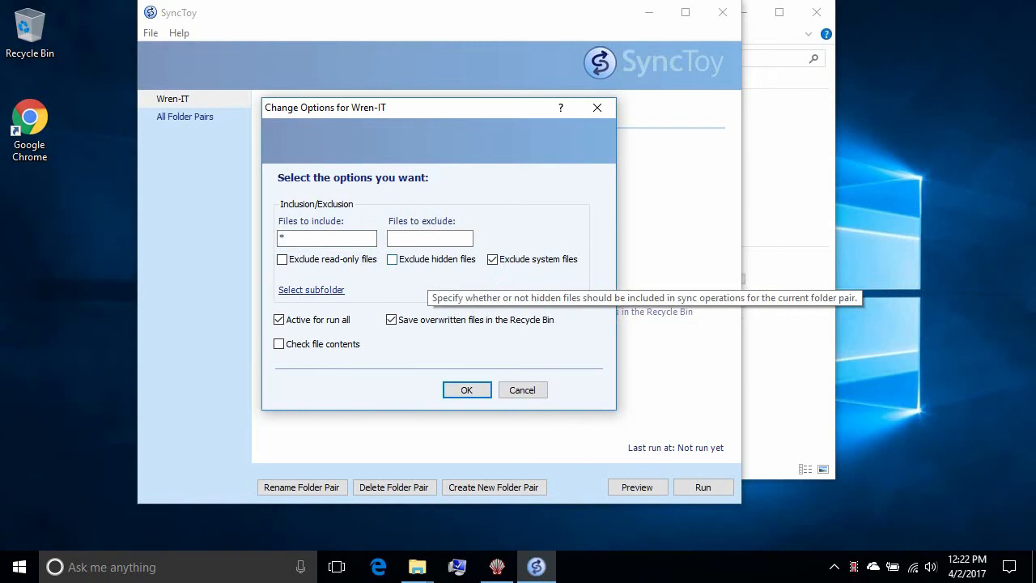
left_click(392, 260)
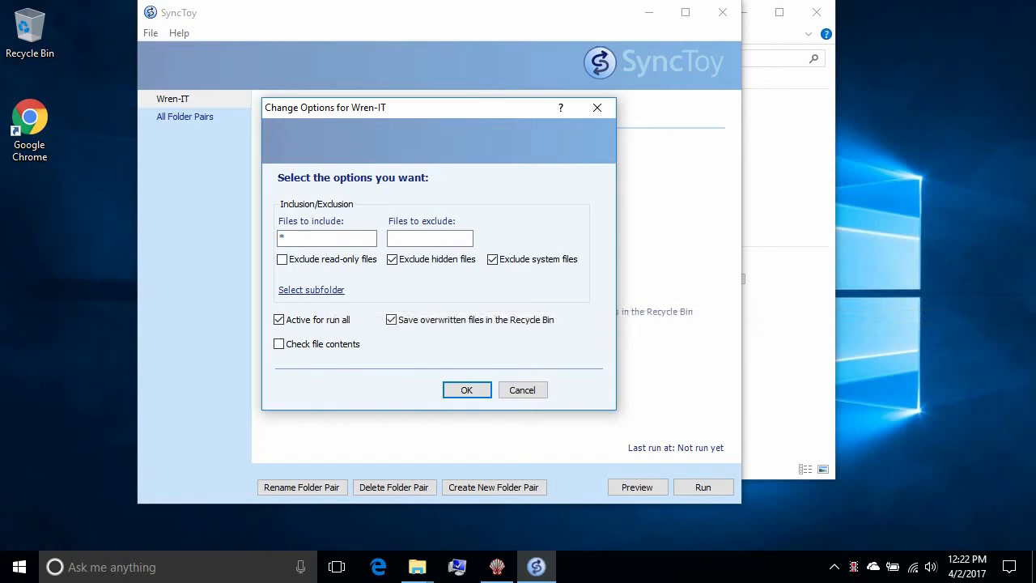
- In the folder pair's subfolder selection, unselect AppData and all its subfolders in the left folder
left_click(315, 290)
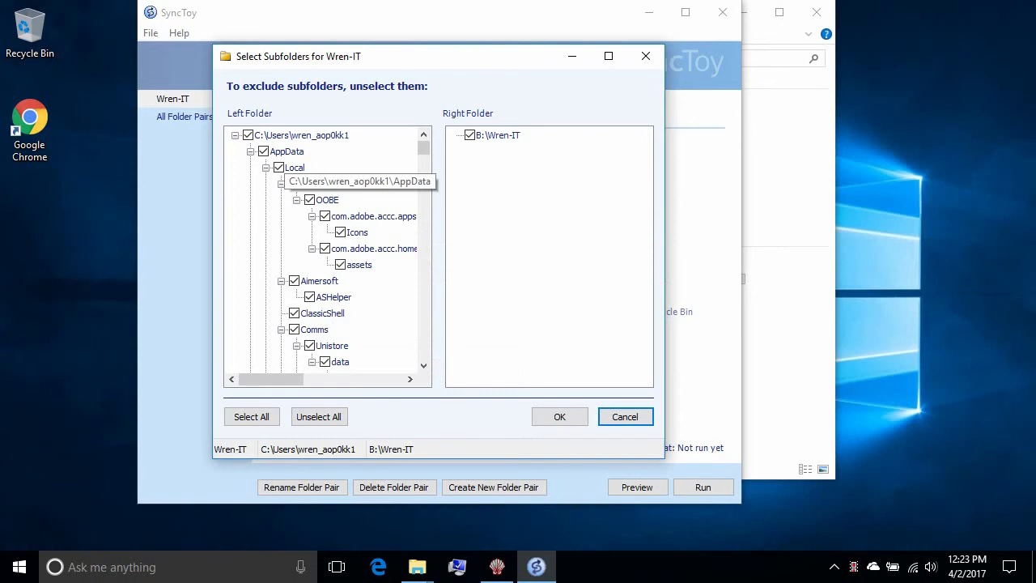
left_click_drag(423, 148, 424, 148)
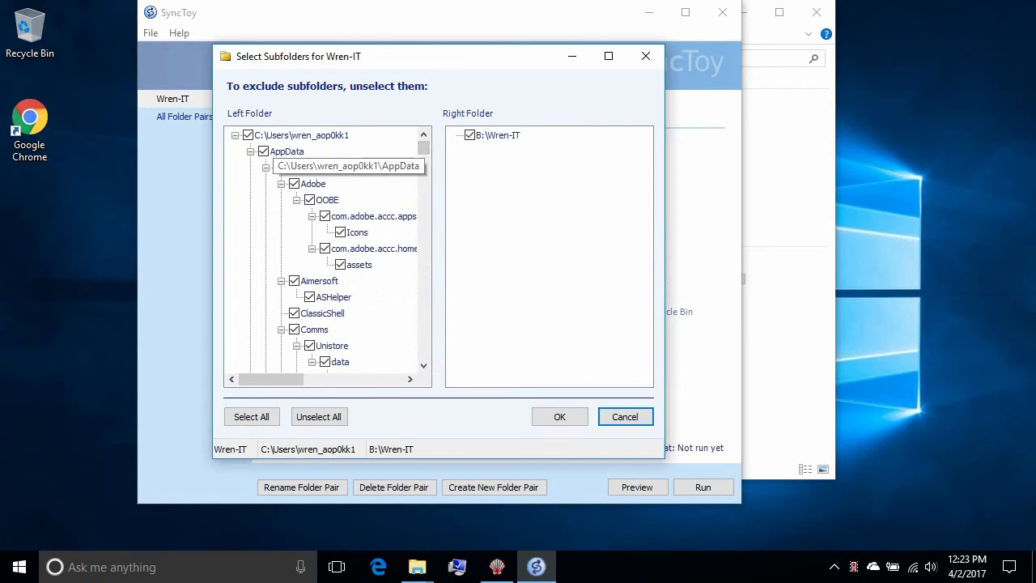
left_click(263, 151)
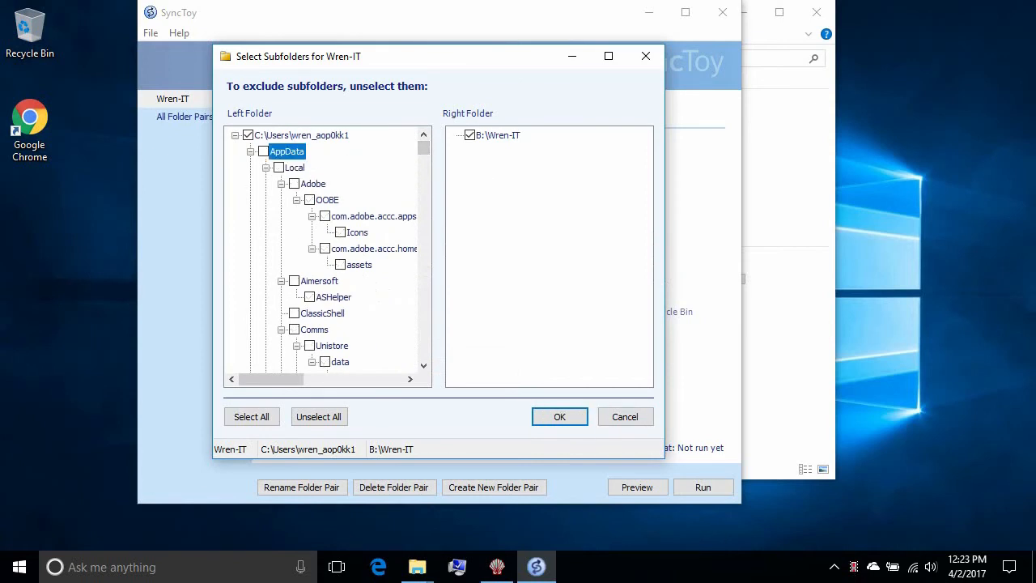
- Collapse AppData in the left folder tree, check that the other profile subfolders are selected, and confirm the subfolder selection
key("Left")
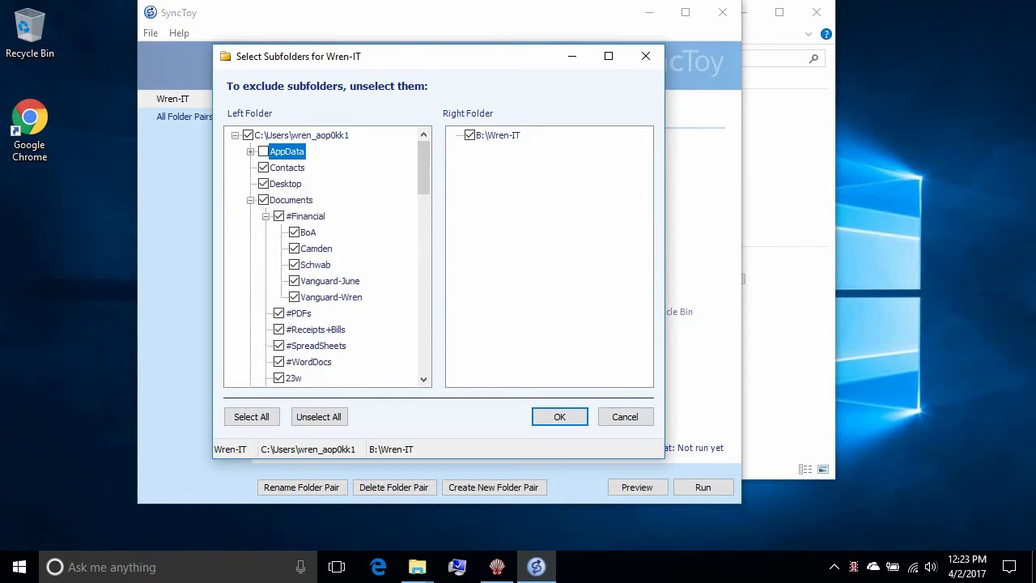
scroll(423, 170, "down", 3)
scroll(328, 255, "down", 9)
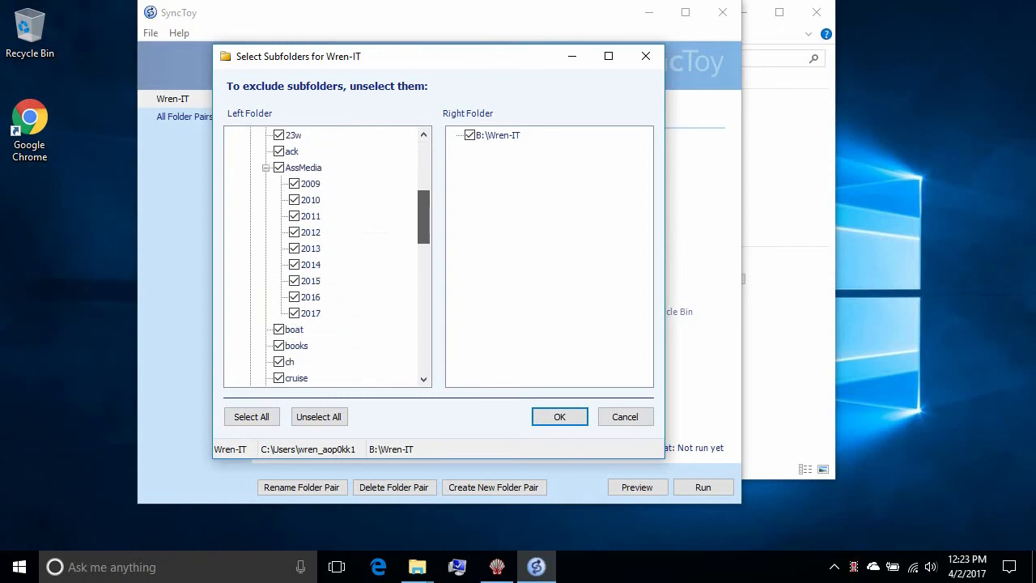
scroll(327, 255, "down", 5)
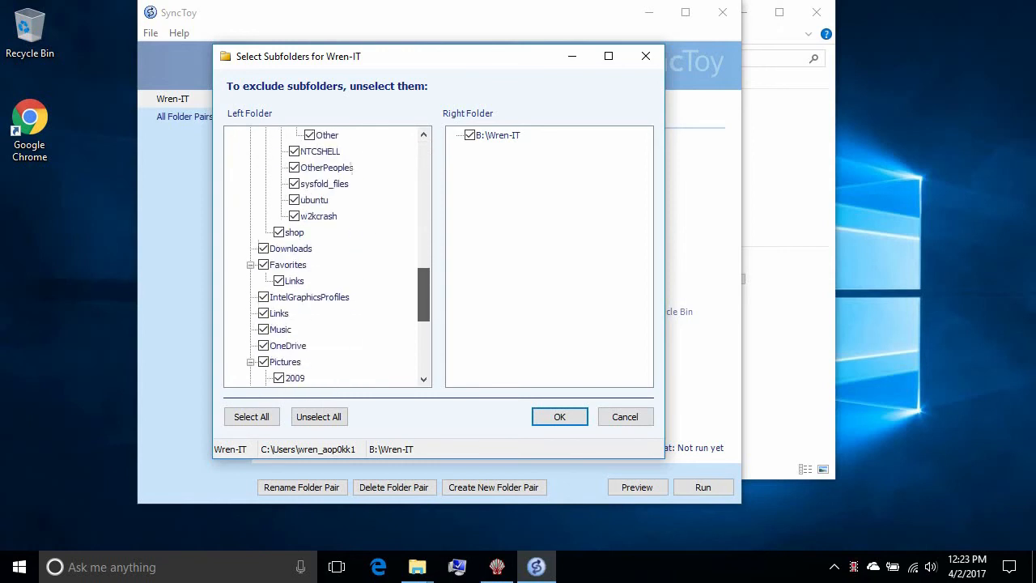
scroll(328, 255, "down", 1)
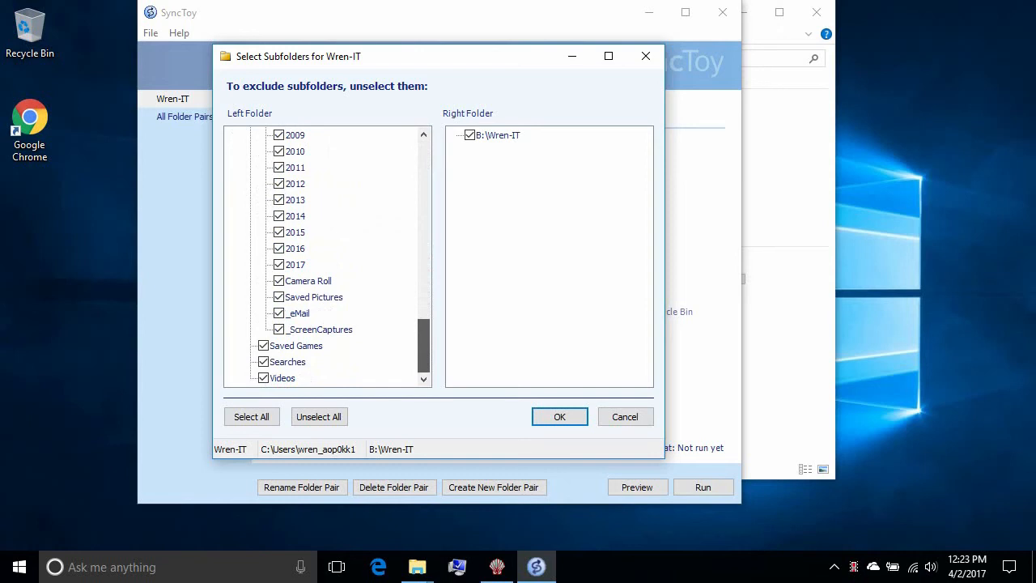
left_click(560, 416)
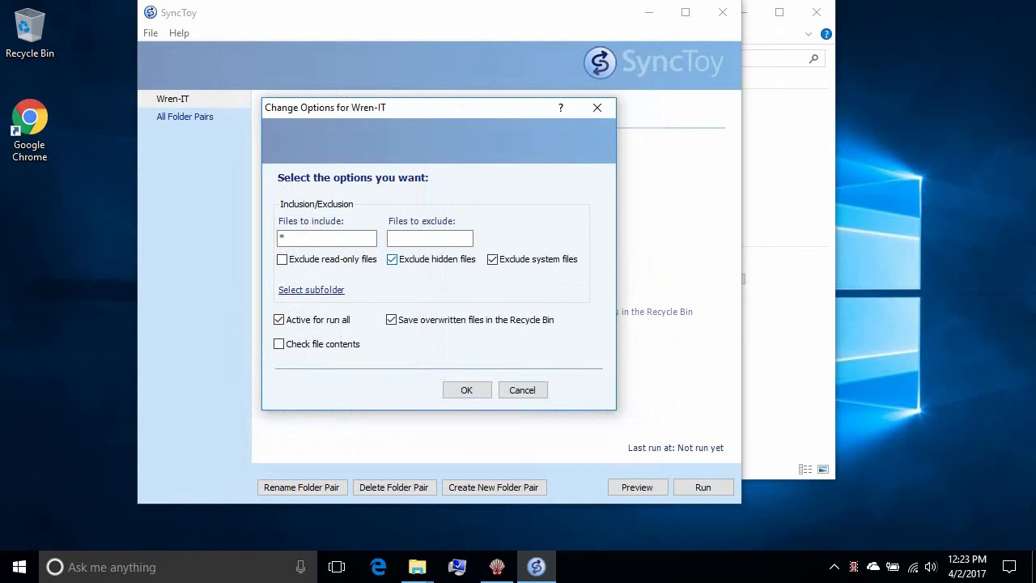
- Turn off the exclusion of hidden files and accept the folder pair's options
left_click(392, 259)
key("Return")
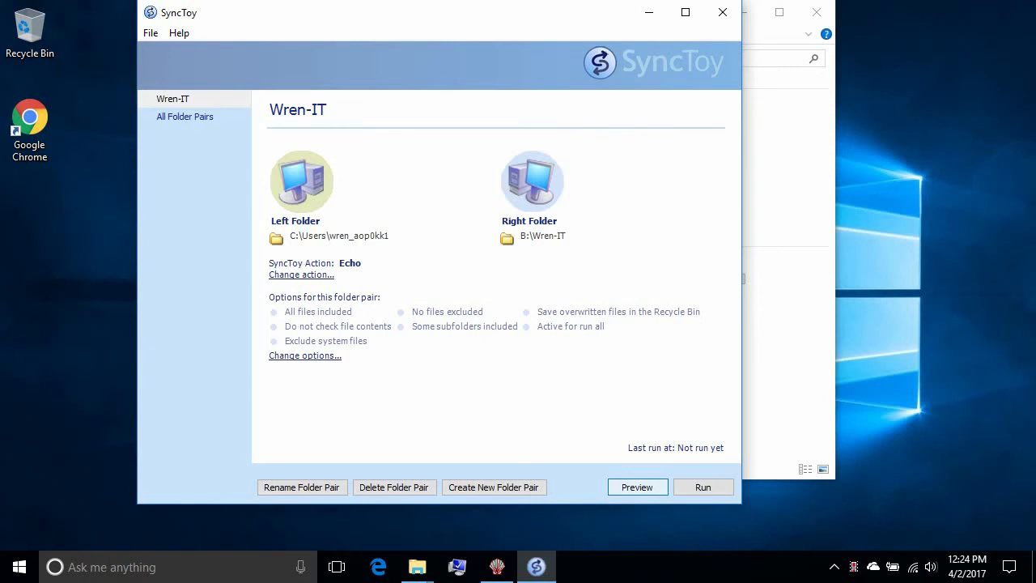
- Preview and run the Wren-IT folder pair, view the details of the run's error, and close SyncToy
left_click(637, 487)
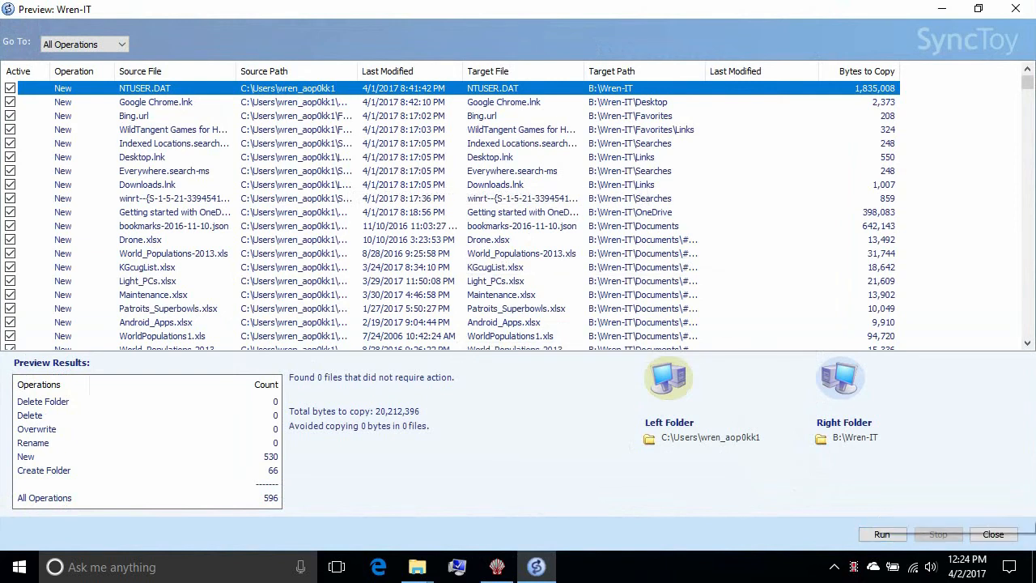
left_click(881, 534)
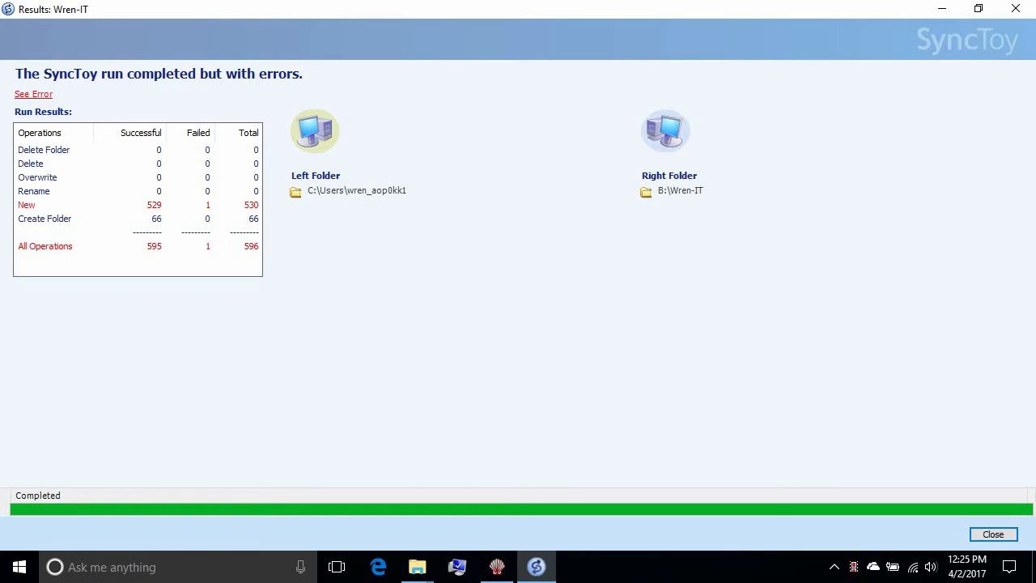
left_click(36, 95)
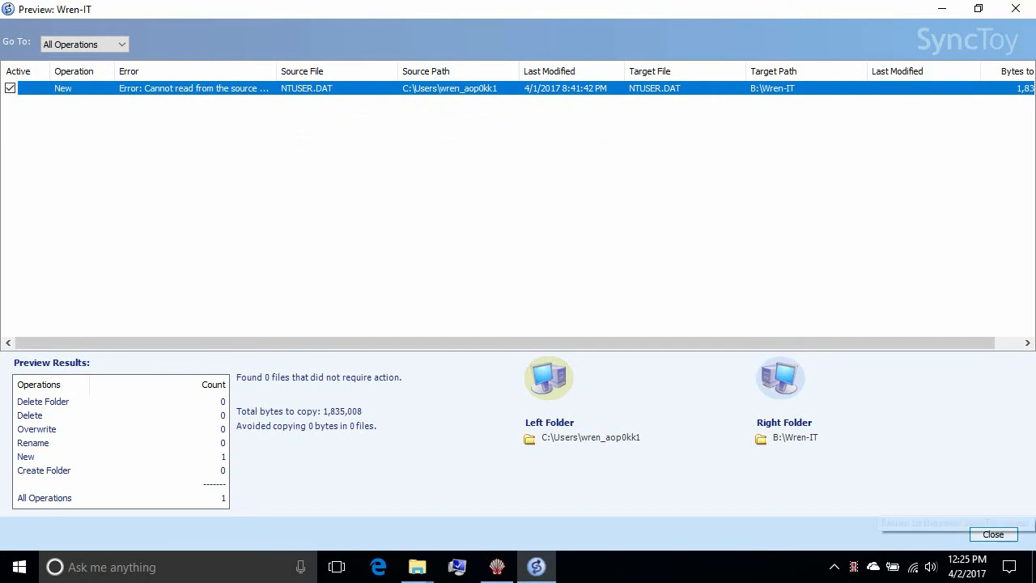
left_click(993, 534)
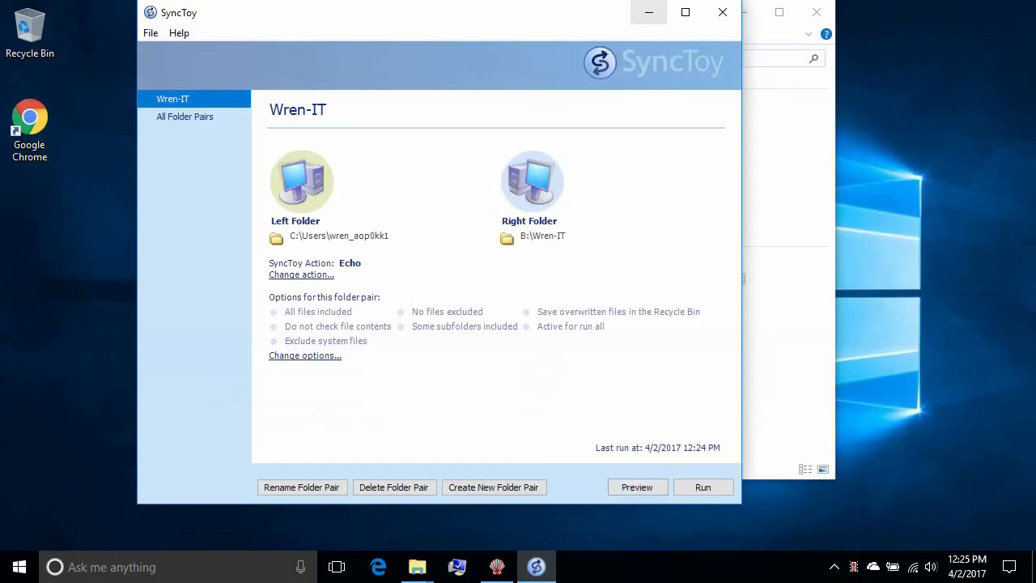
left_click(722, 12)
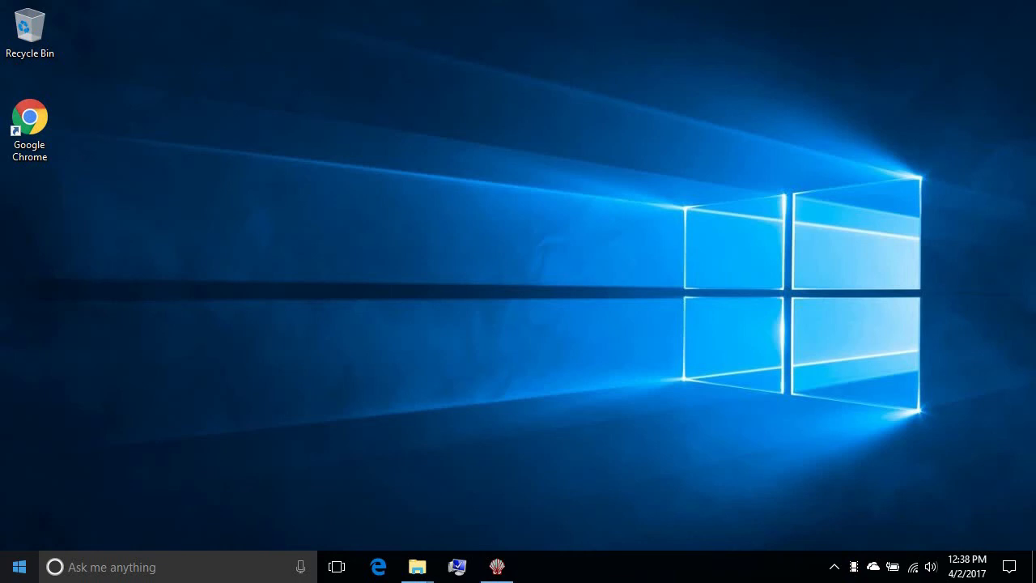
- Reopen SyncToy 2.1(x64) and preview the pending operations of the Wren-IT folder pair
left_click(19, 567)
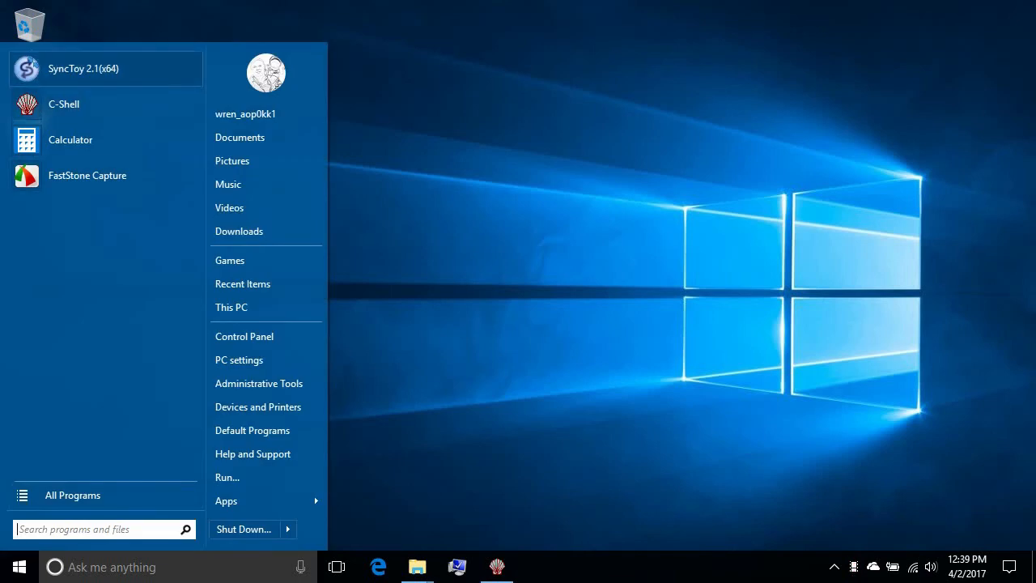
left_click(101, 67)
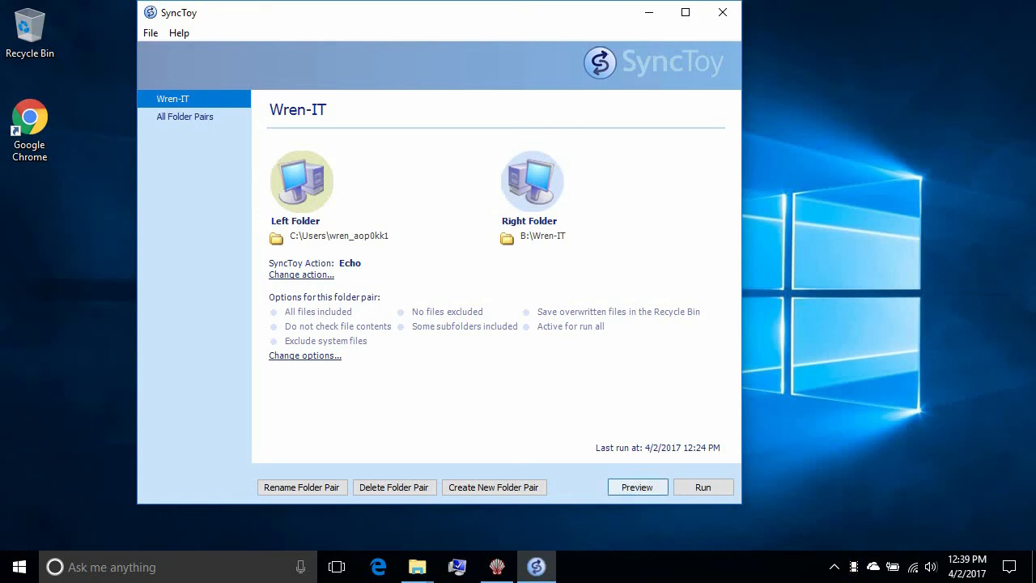
left_click(637, 487)
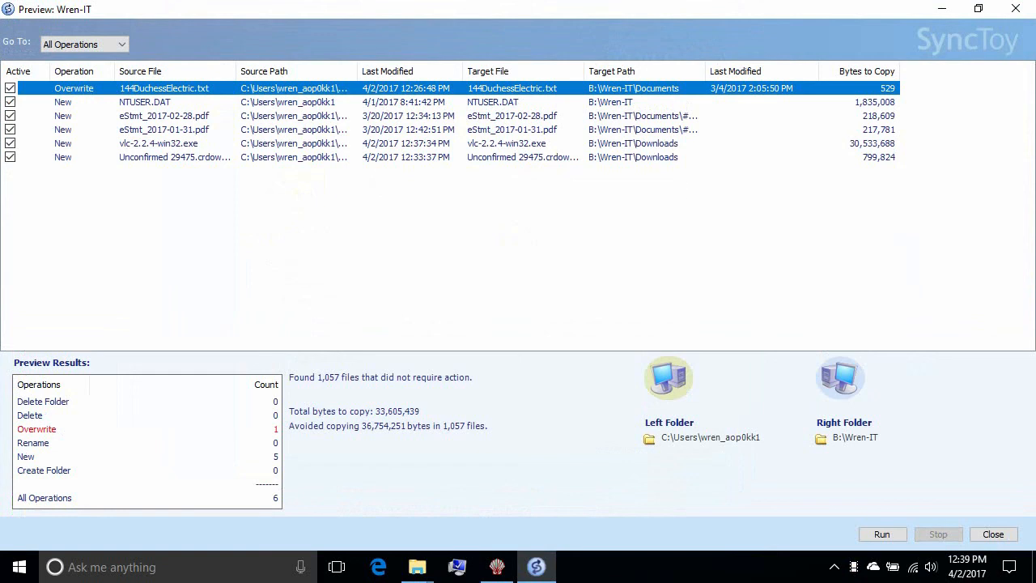
- Exclude the NTUSER.DAT operation, widen the Source Path column to show full paths, and run the remaining previewed operations
left_click(384, 157)
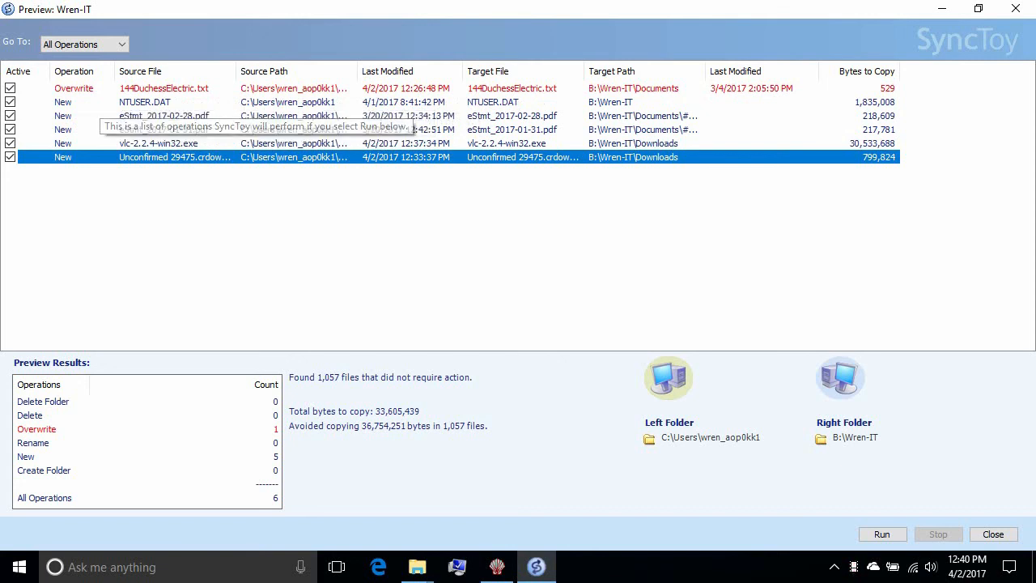
left_click(9, 102)
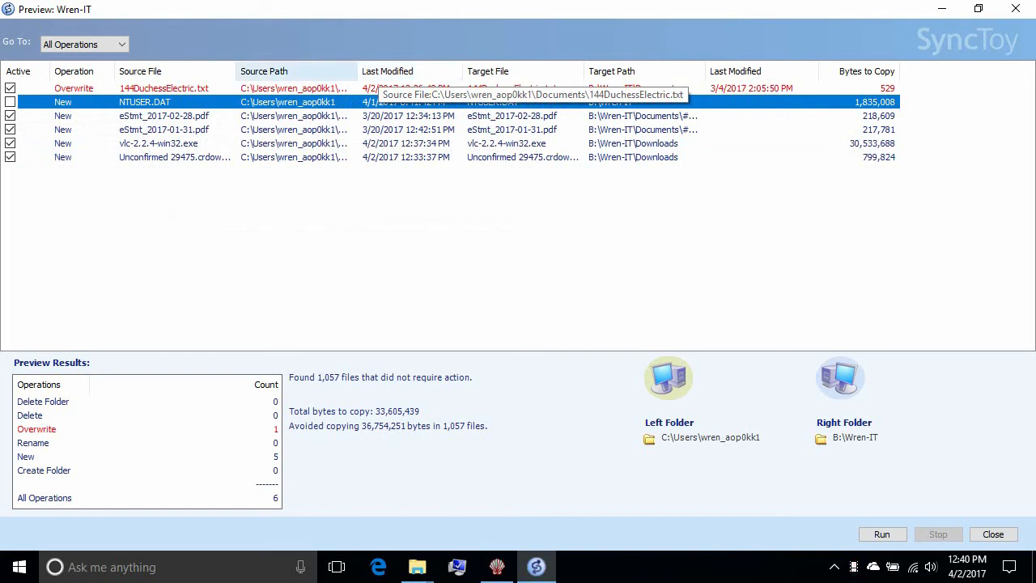
left_click_drag(358, 71, 471, 71)
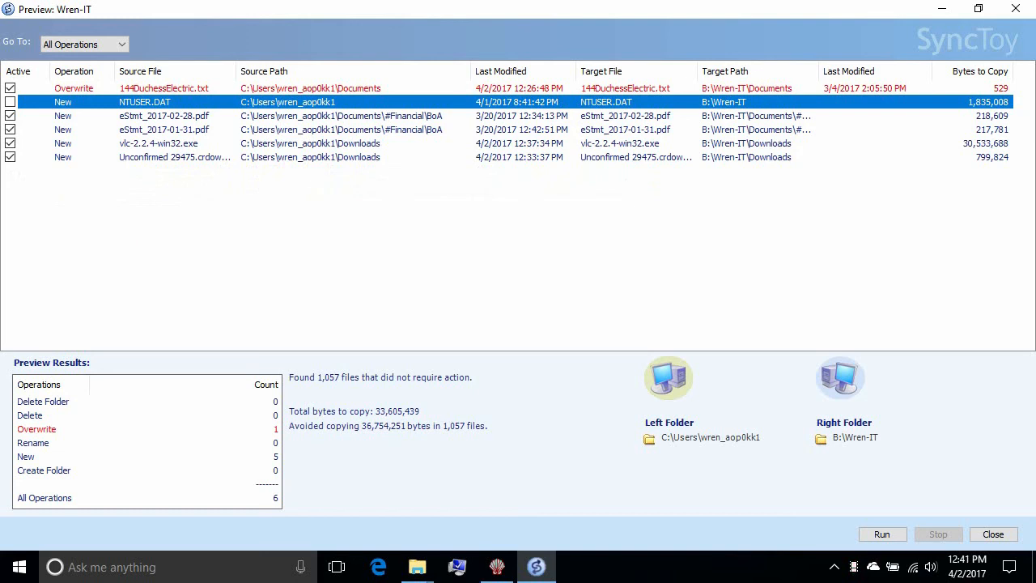
left_click(882, 535)
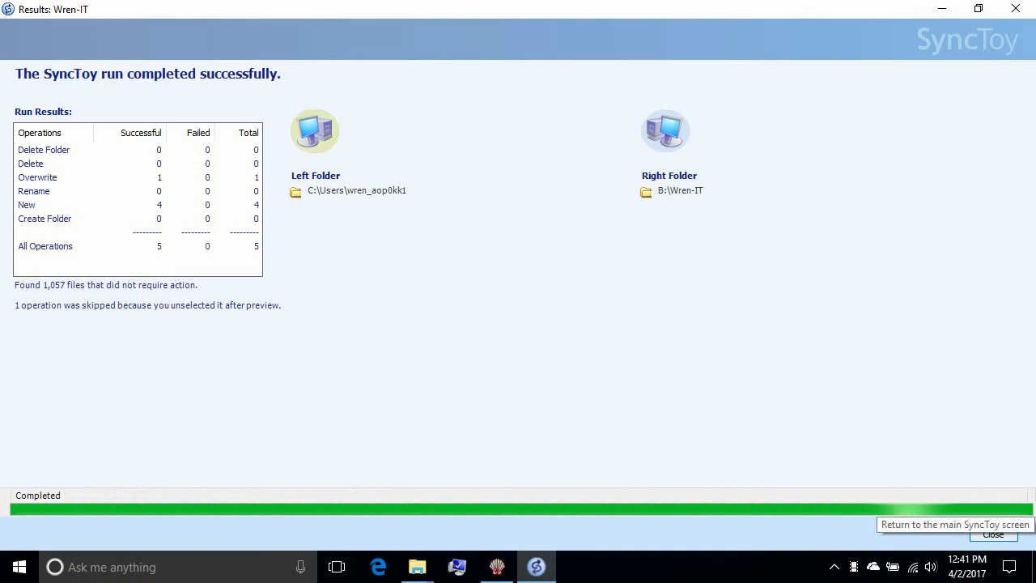
left_click(994, 534)
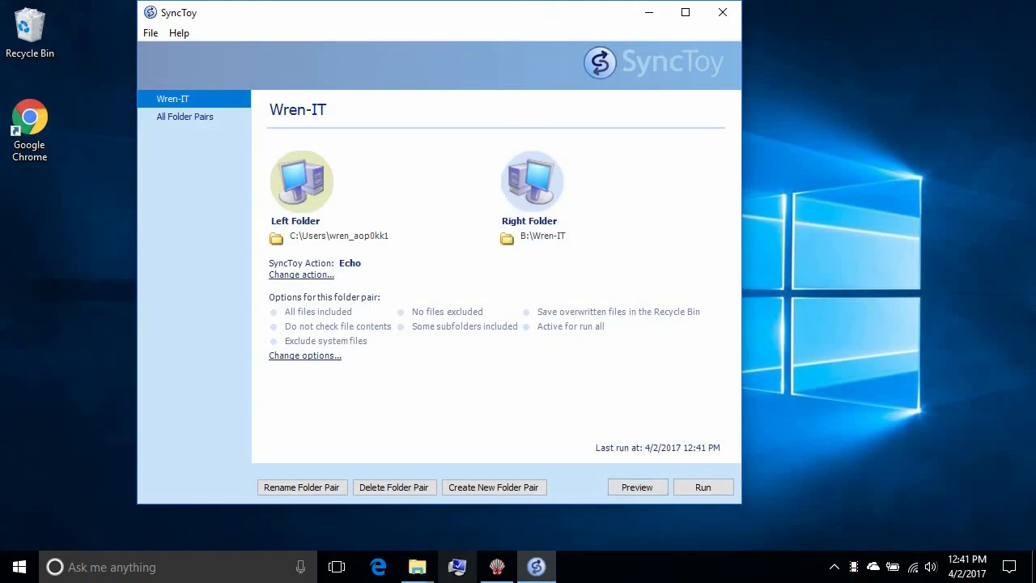
- In File Explorer, delete Unconfirmed 29475.crdownload from the Downloads folder and close the window
left_click(416, 566)
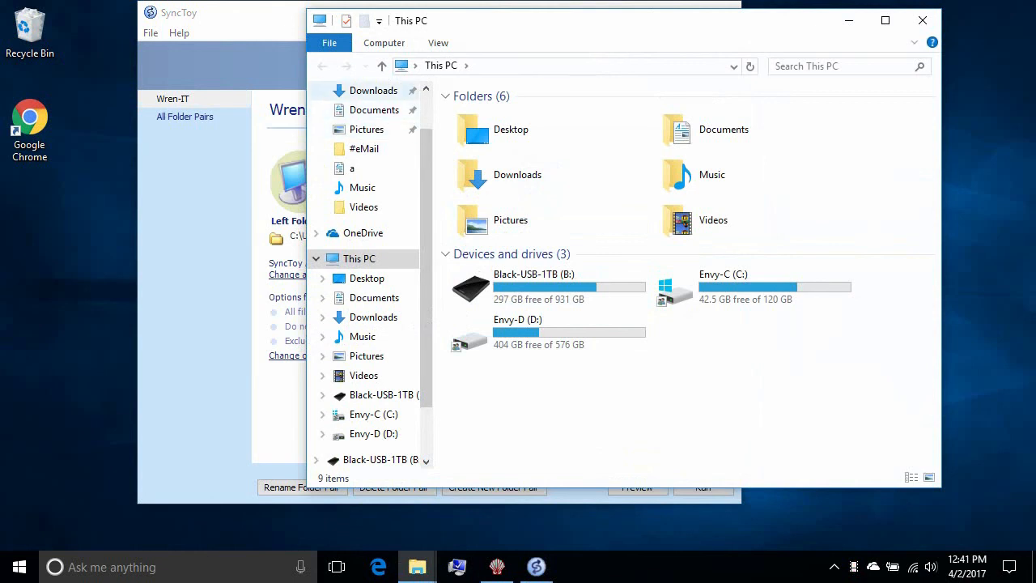
left_click(373, 90)
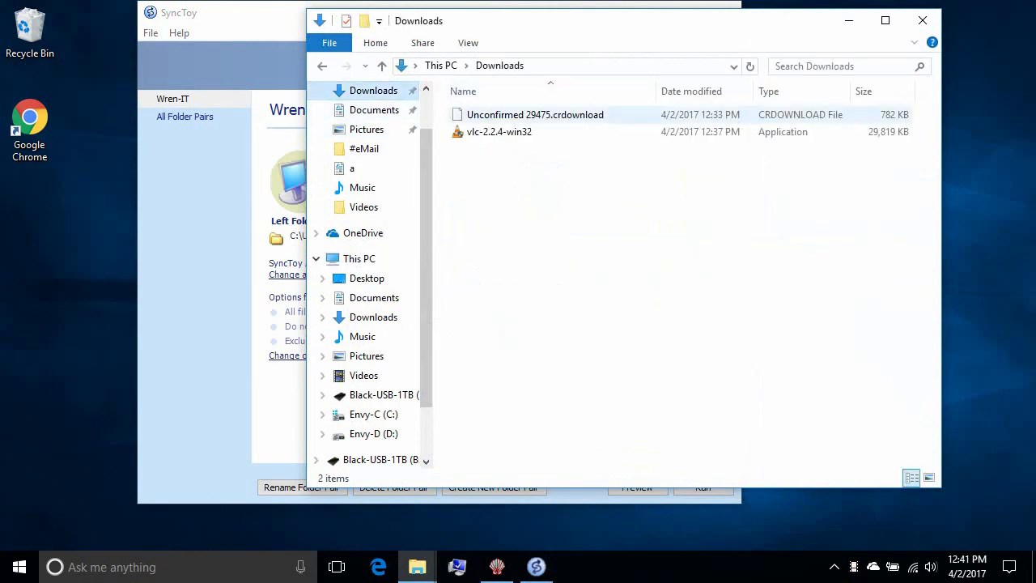
left_click(535, 115)
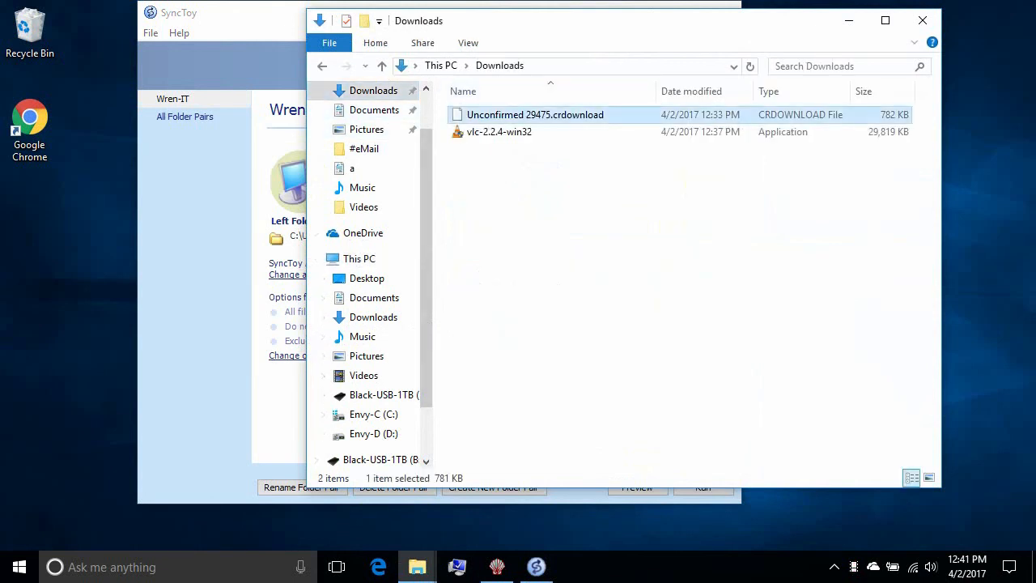
key("Delete")
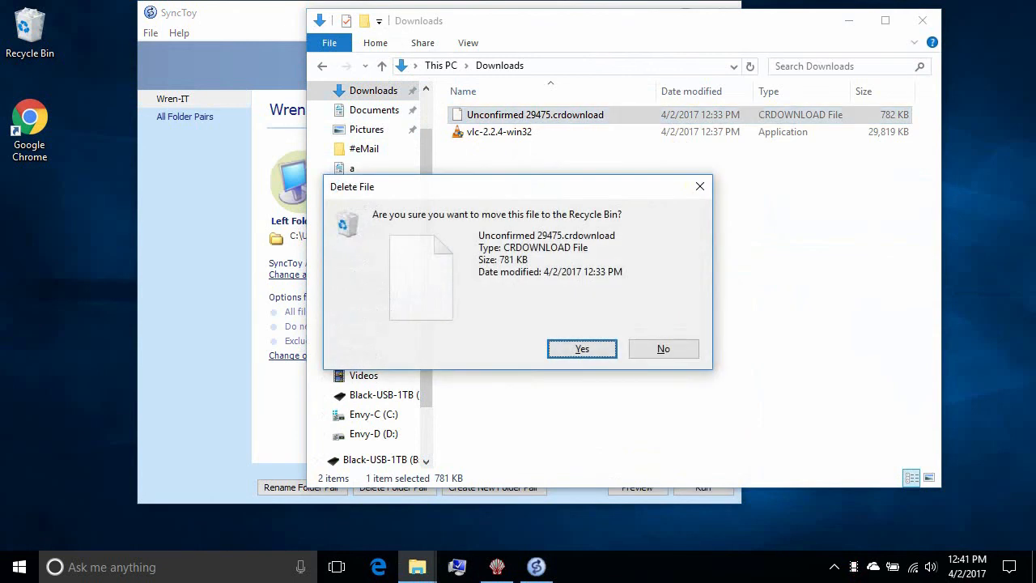
key("Return")
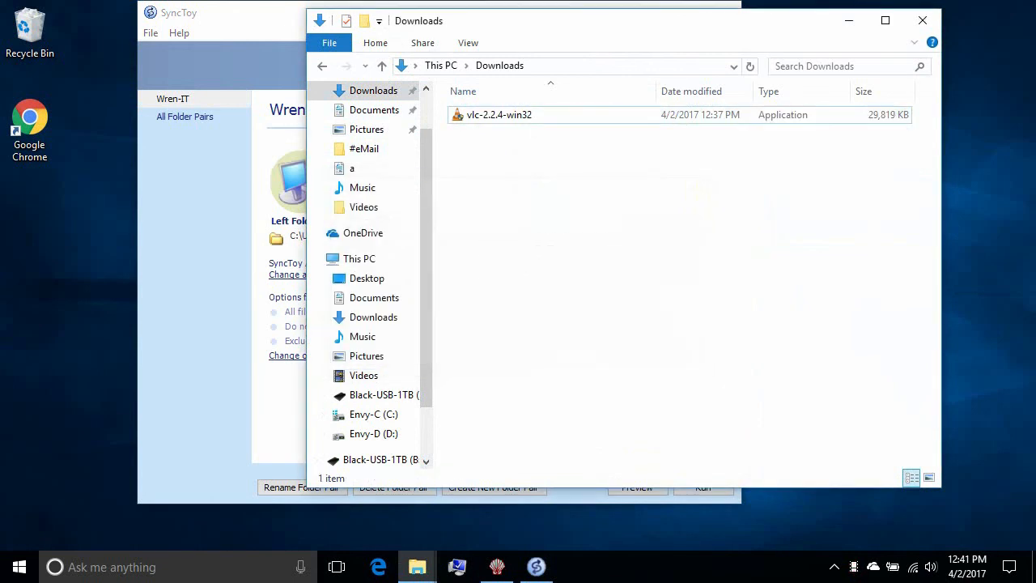
left_click(923, 20)
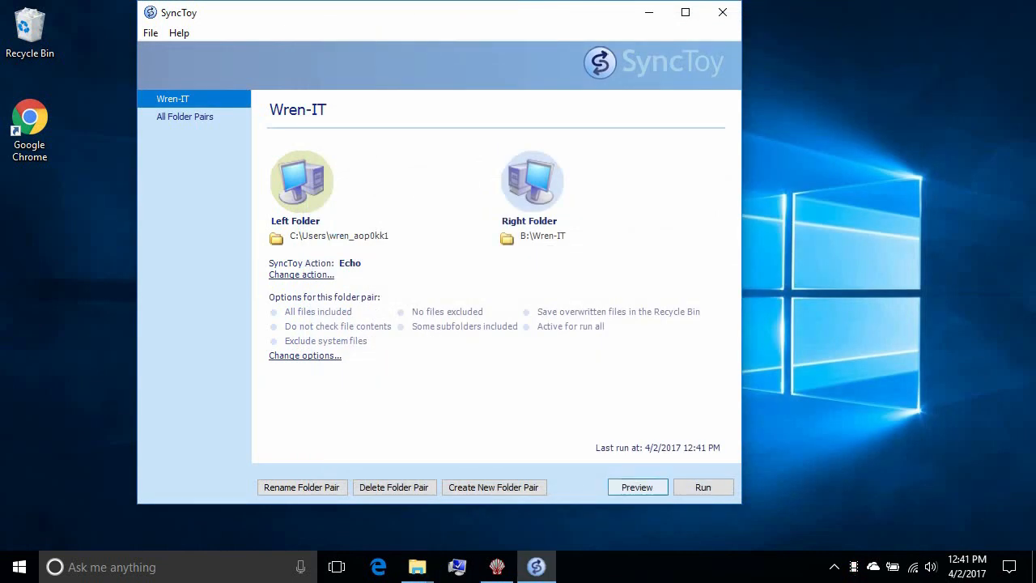
- Preview the Wren-IT pair again, exclude the NTUSER.DAT operation, and run the sync to mirror the deletion on the backup drive
left_click(637, 487)
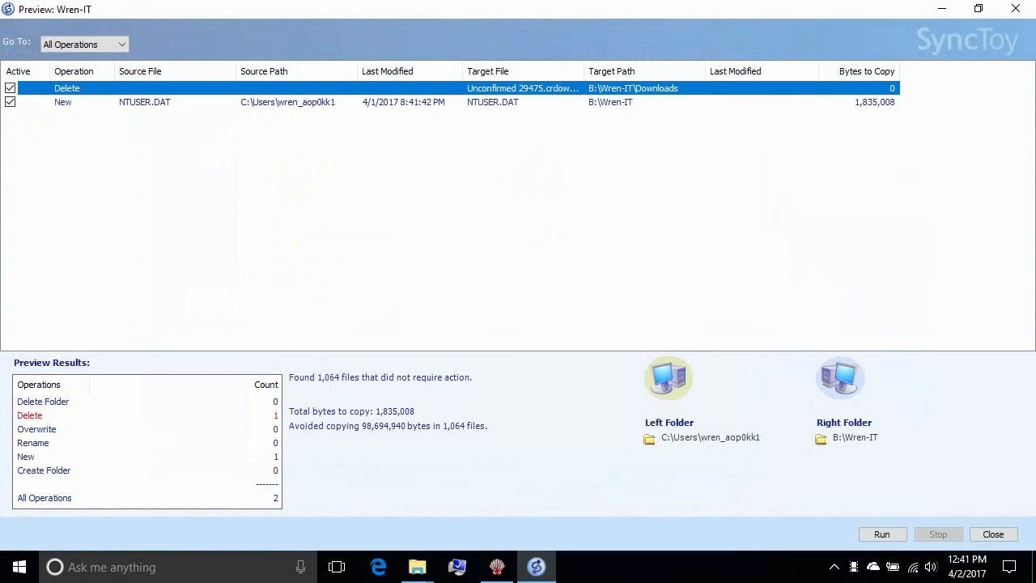
left_click(235, 103)
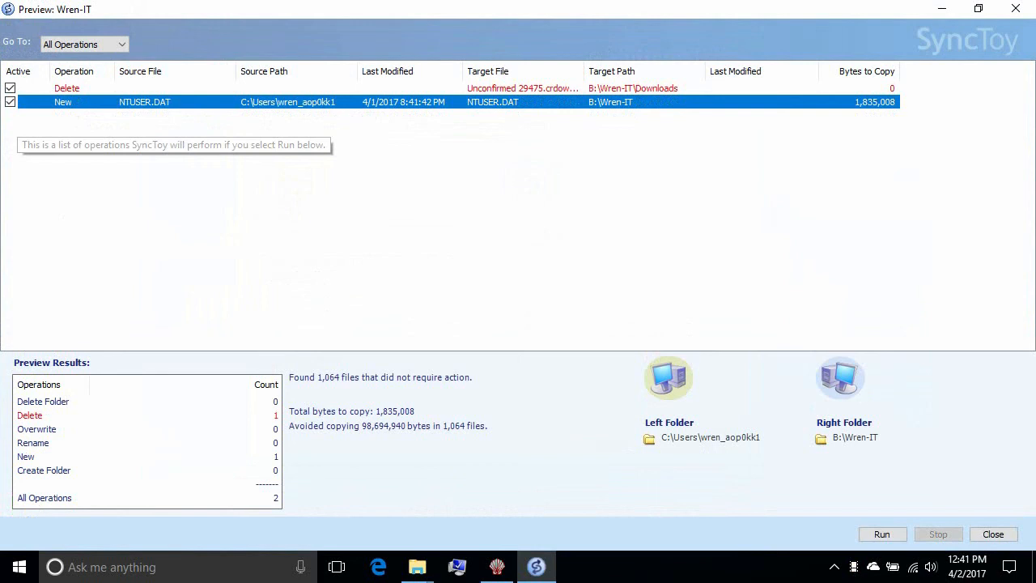
left_click(9, 102)
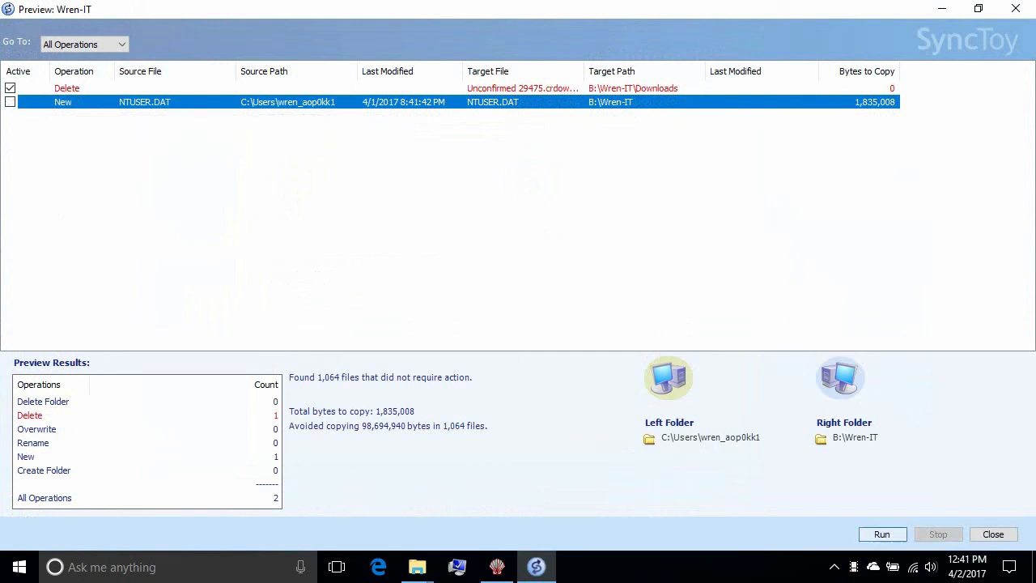
left_click(882, 534)
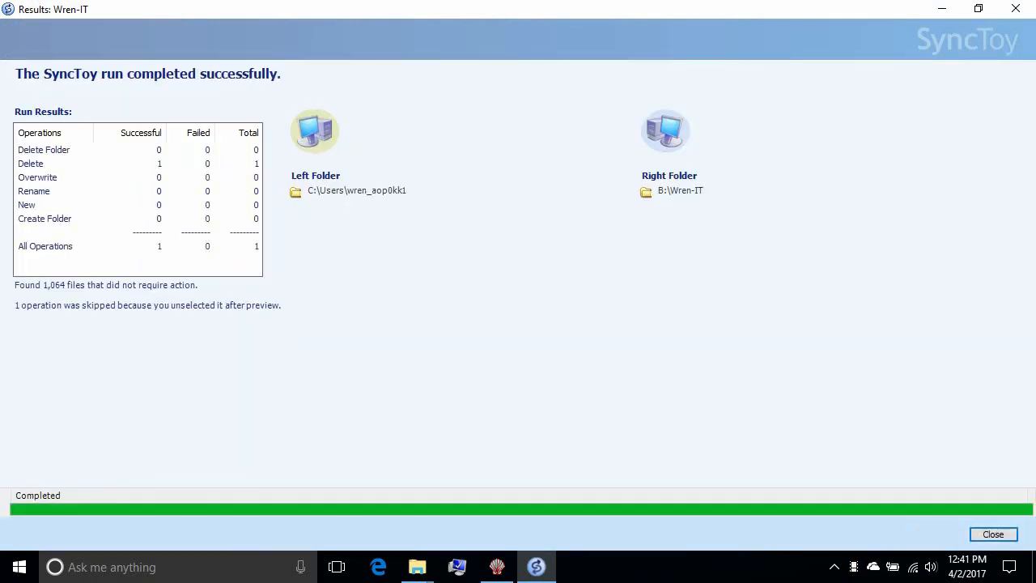
left_click(994, 535)
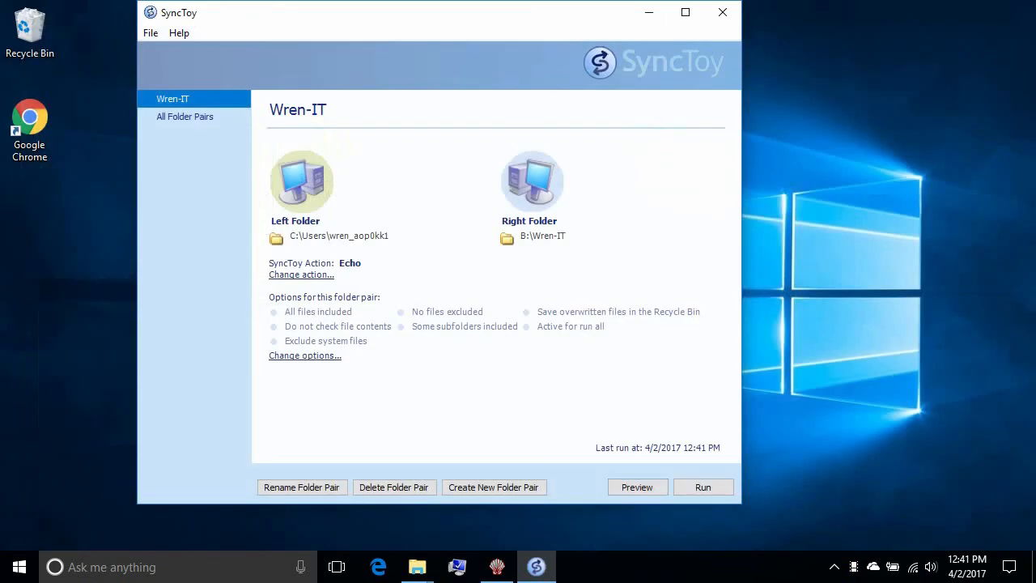